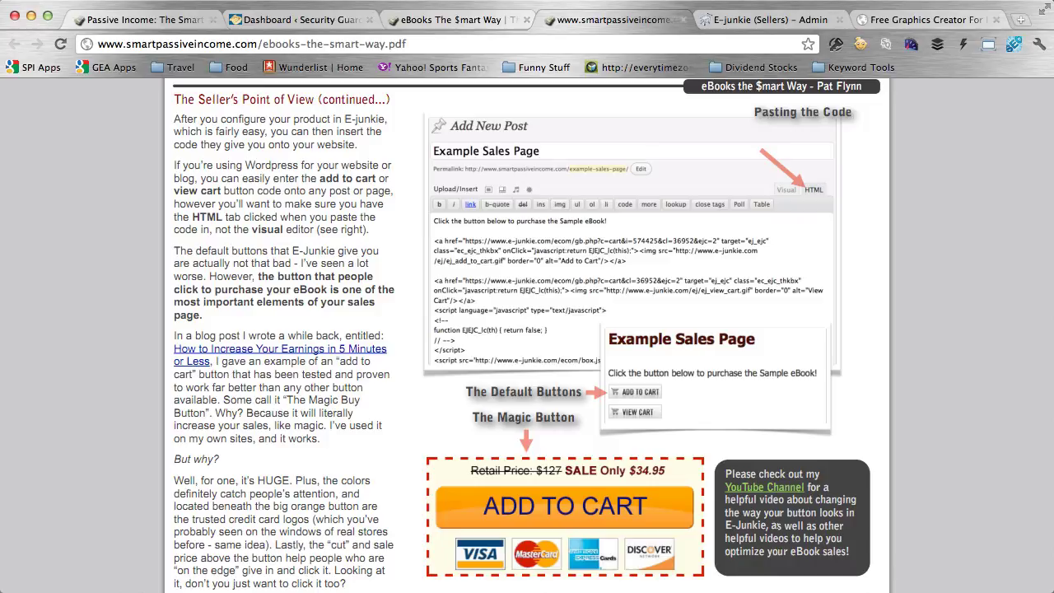
- Point out the Magic Button example on the page with on-screen annotations
mouse_move(475, 446)
mouse_down()
mouse_move(461, 577)
mouse_move(697, 582)
mouse_move(664, 445)
mouse_move(445, 436)
mouse_up()
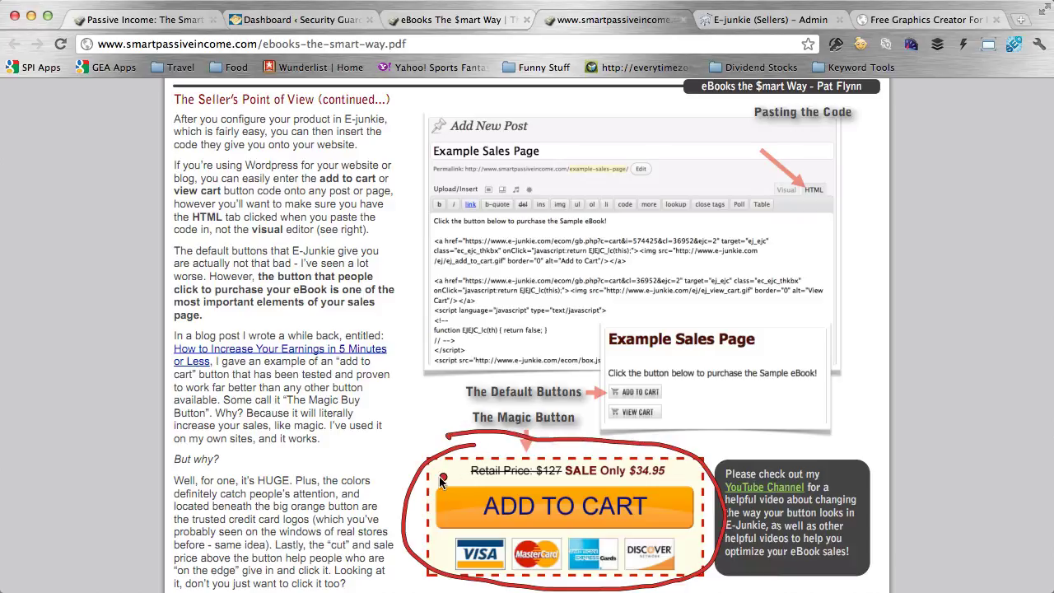
key(Escape)
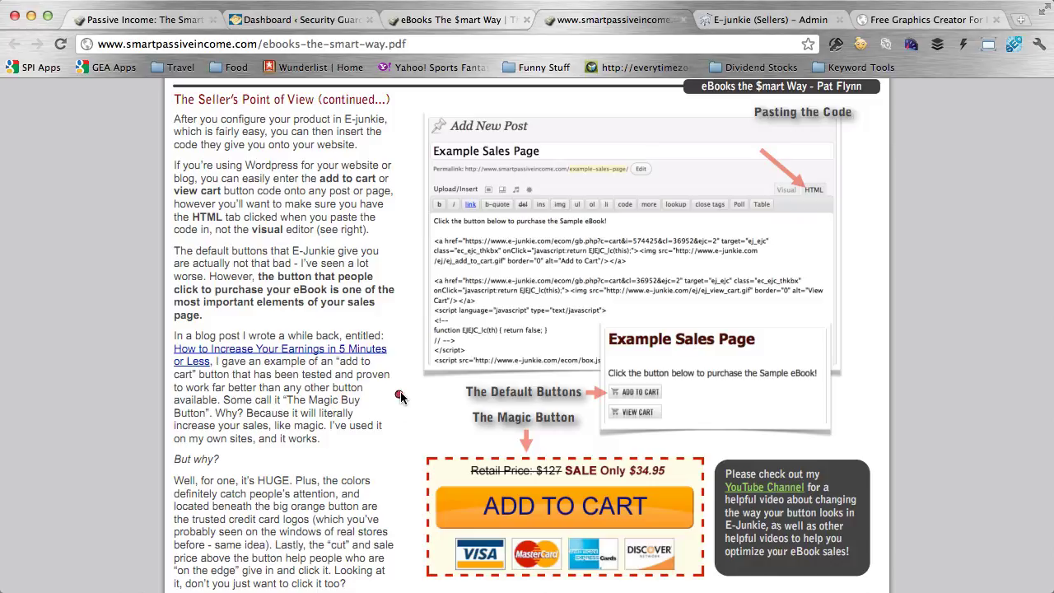
mouse_move(401, 398)
mouse_down()
mouse_move(438, 427)
mouse_move(444, 454)
mouse_move(430, 440)
mouse_move(463, 437)
mouse_up()
click(411, 426)
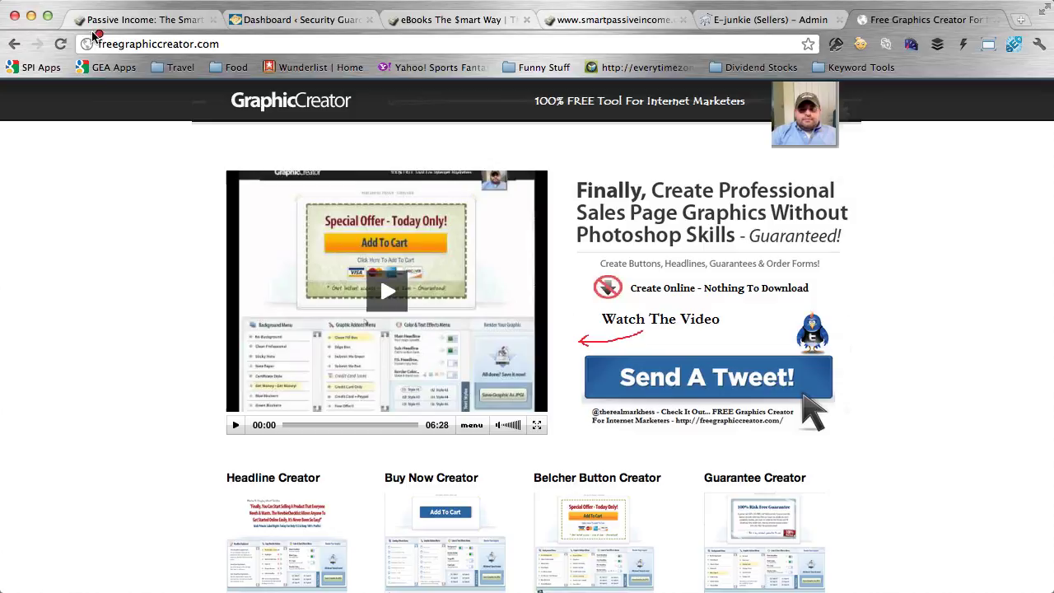
- On freegraphiccreator.com, choose the Belcher Button Creator template and launch its wizard
drag(94, 37, 76, 58)
key(Escape)
scroll(159, 414, down, 2)
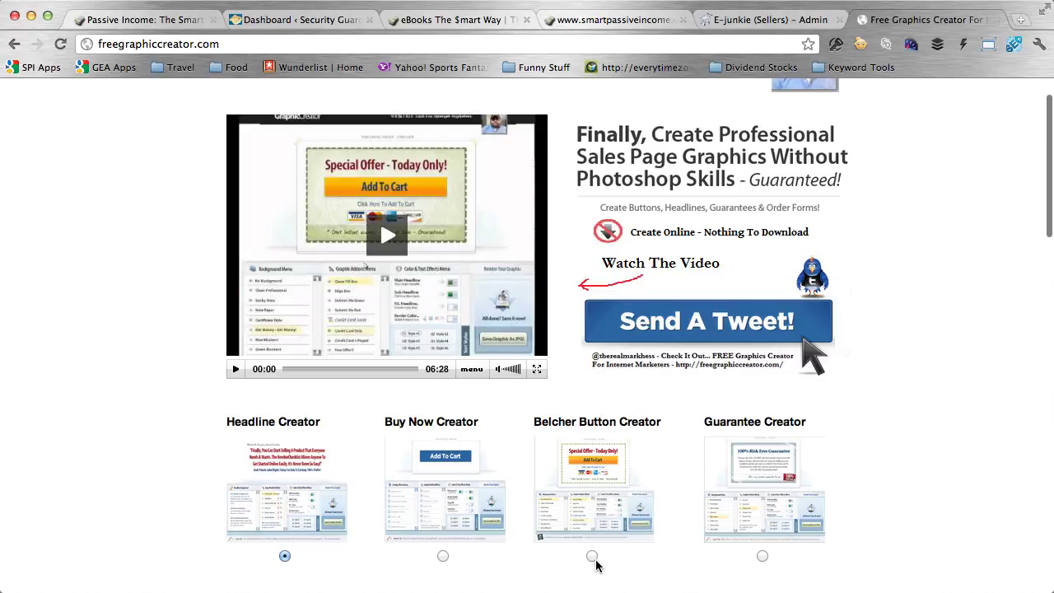
click(592, 557)
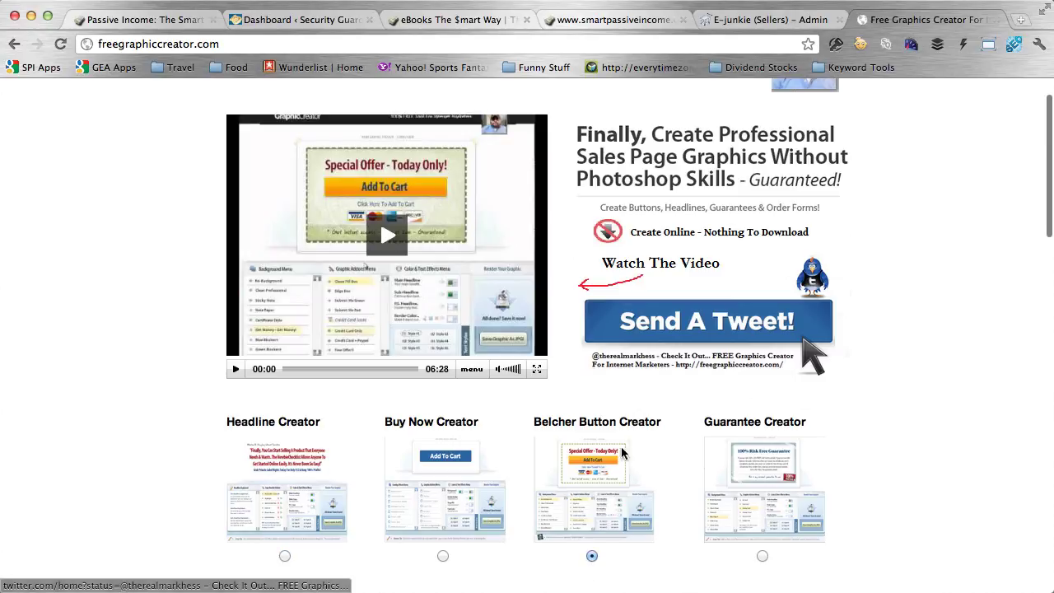
scroll(898, 304, down, 5)
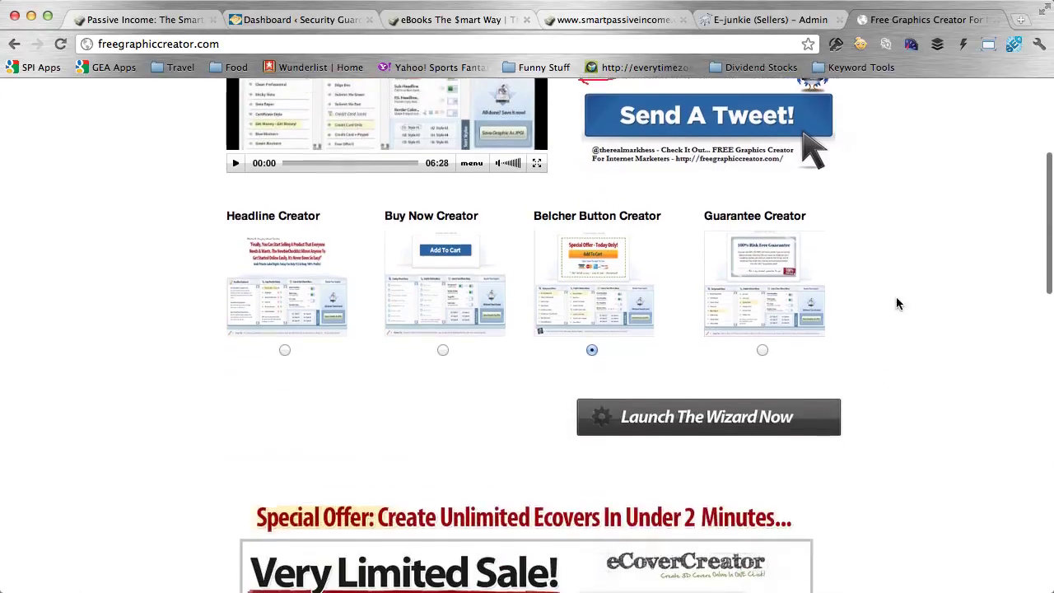
click(700, 409)
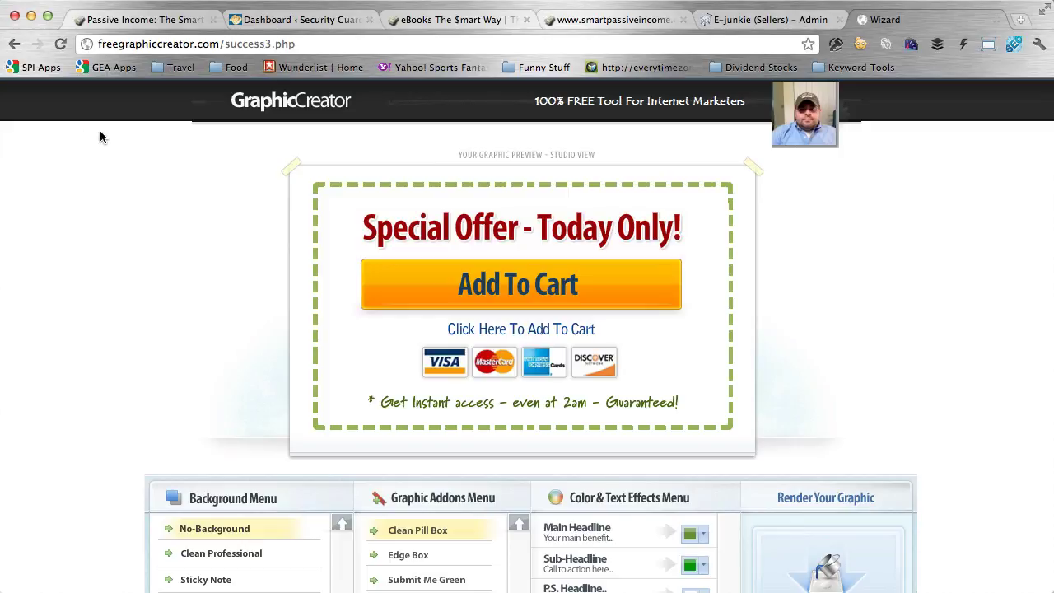
- Replace the headline with 'On Sale for $34.95' and the guarantee line with 'Get INSTANT ACCESS TODAY!'
drag(365, 236, 802, 229)
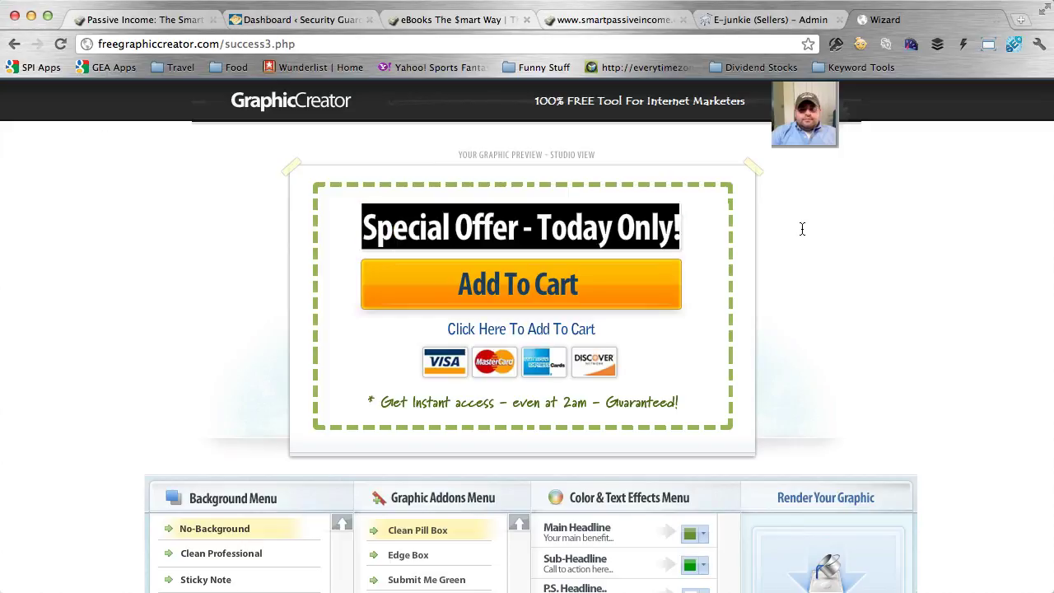
text(On S)
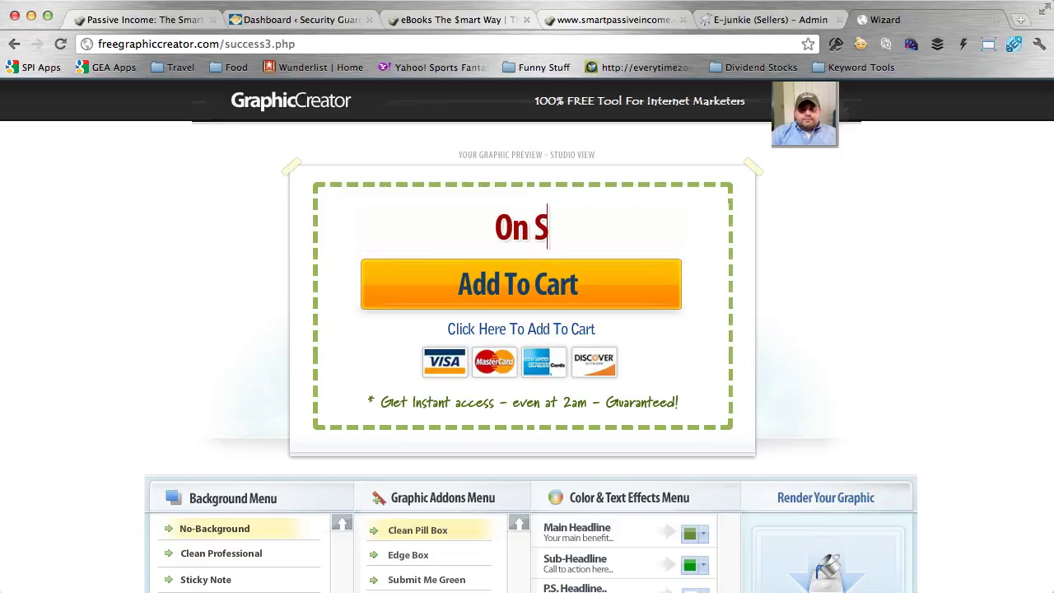
text(ale for $)
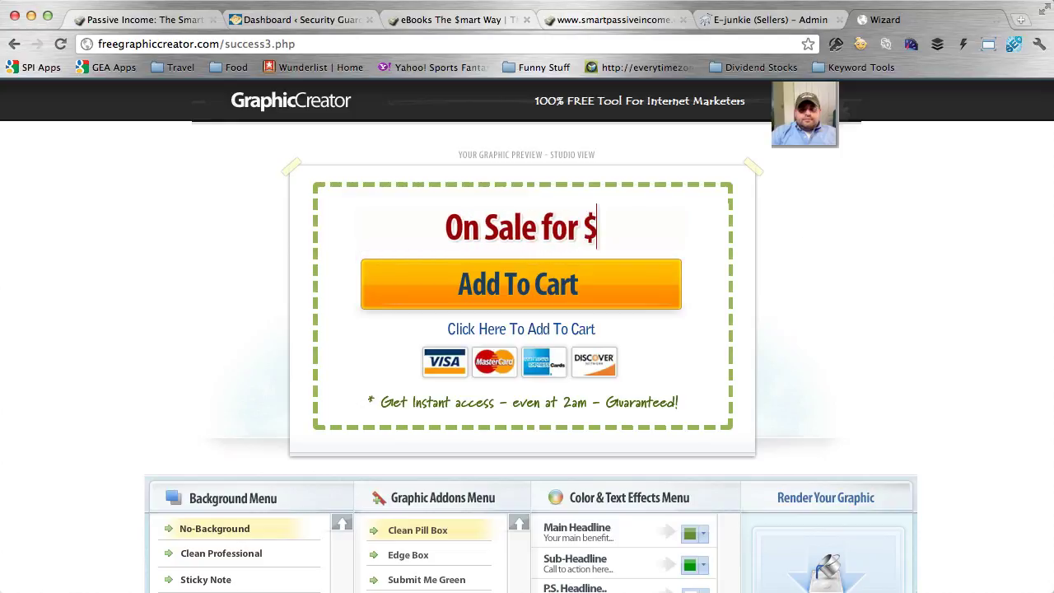
text(34.95)
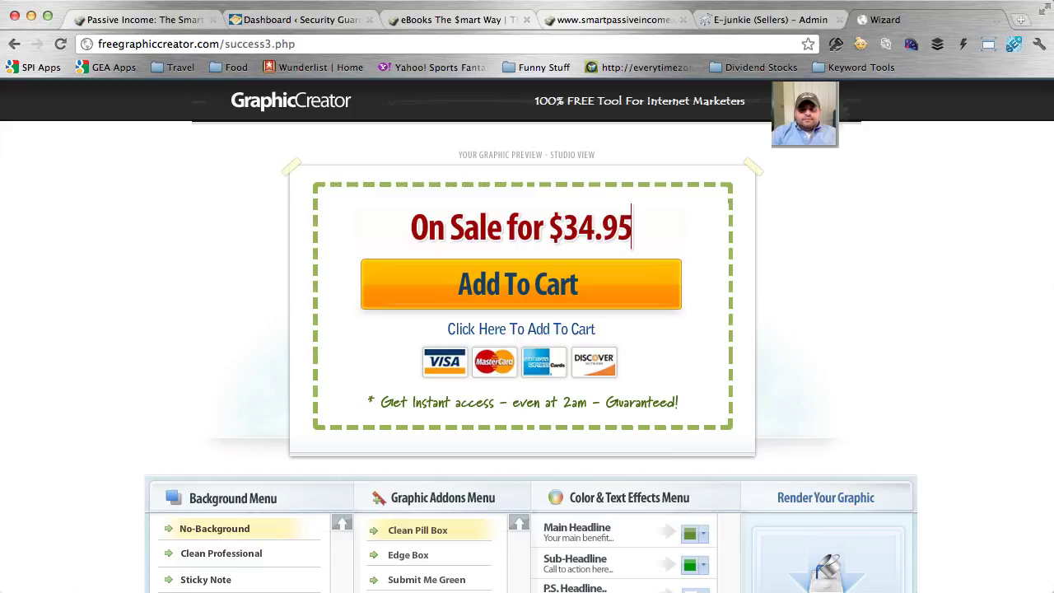
double_click(626, 402)
drag(677, 402, 323, 390)
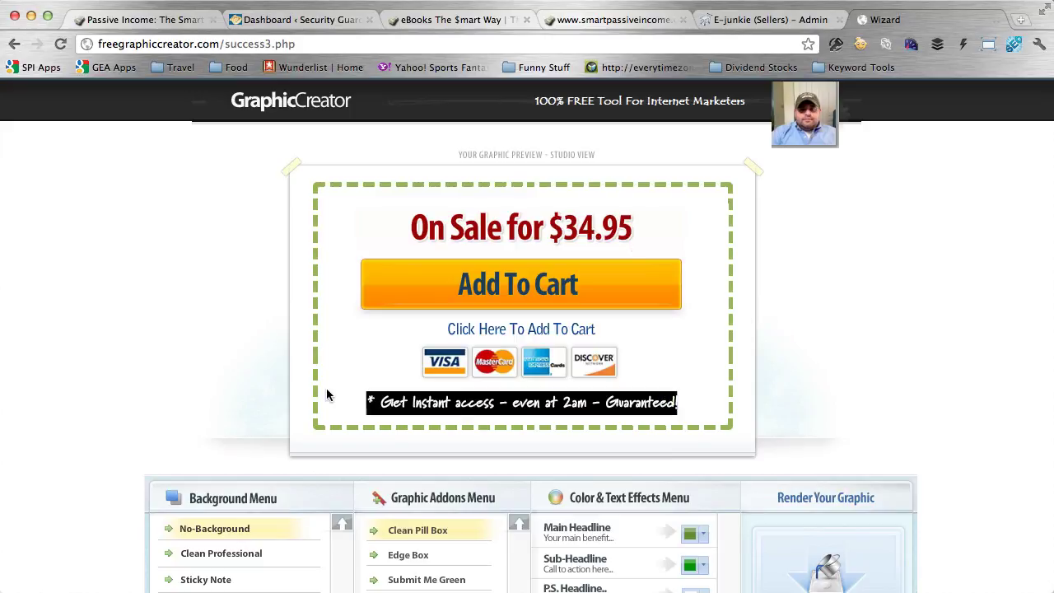
text(Get INSTANT A)
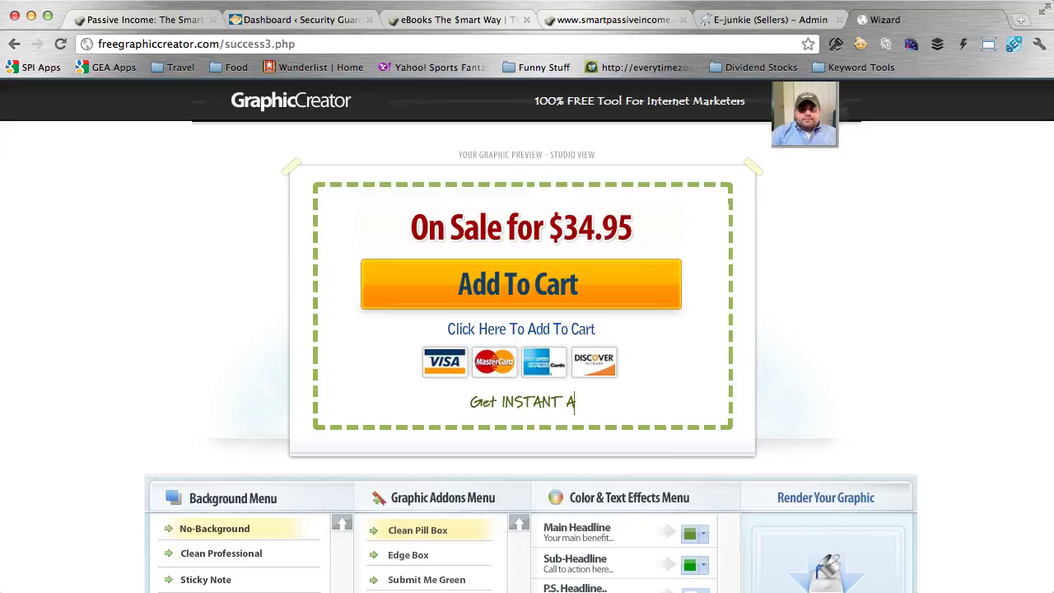
text(CCESS TODAY!)
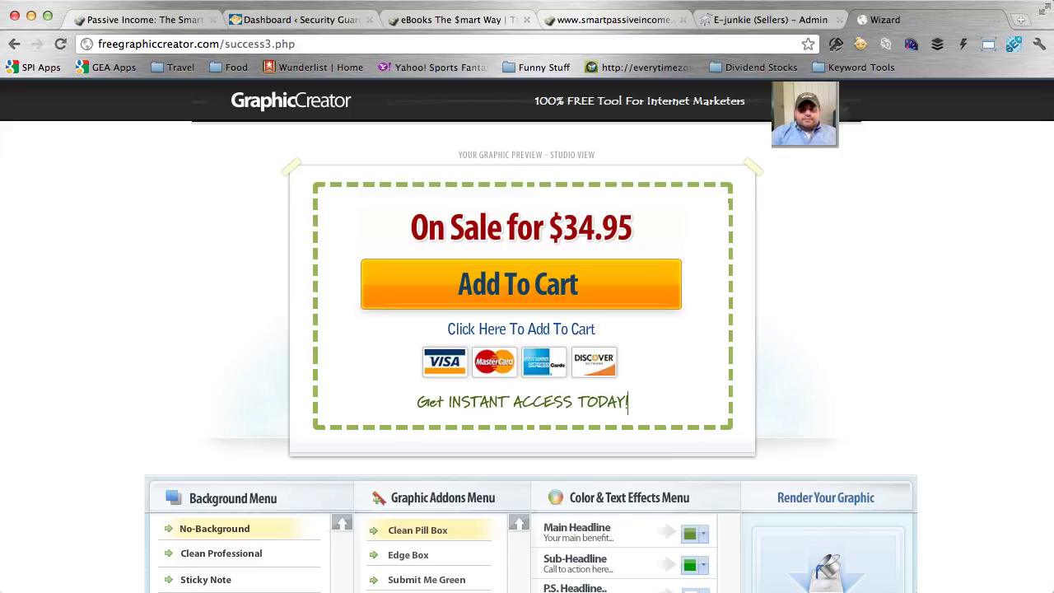
- Choose the Sticky Note background, Edge Box button style and Credit Card + Paypal icons
scroll(857, 396, down, 3)
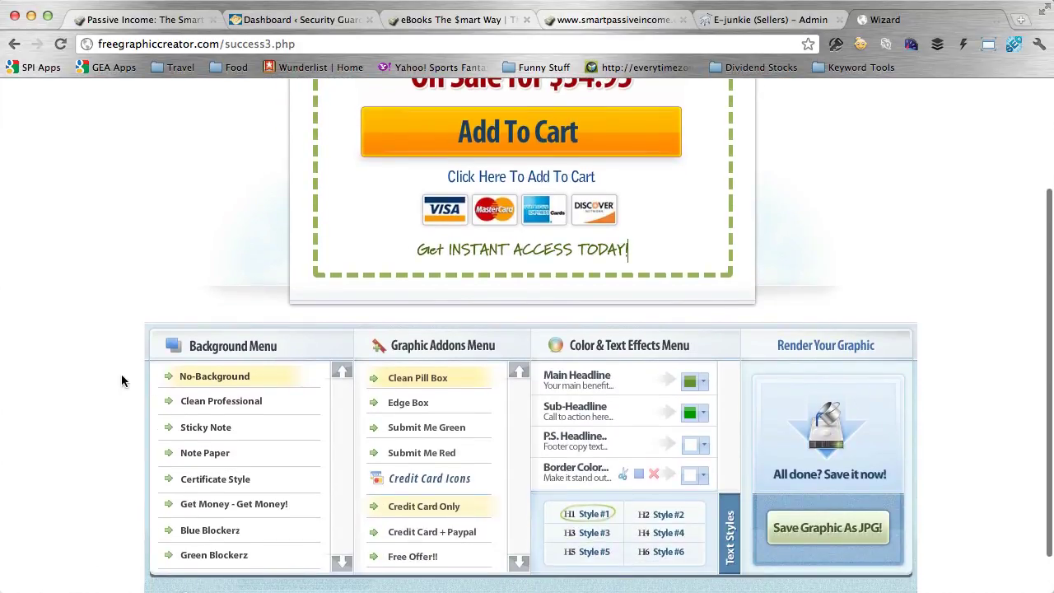
click(194, 430)
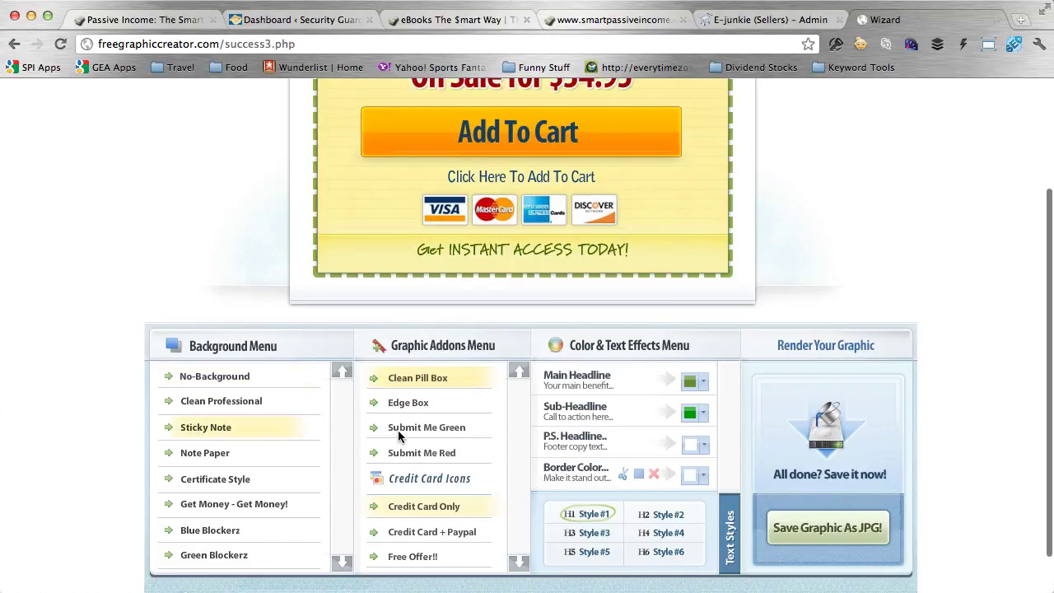
scroll(236, 327, up, 2)
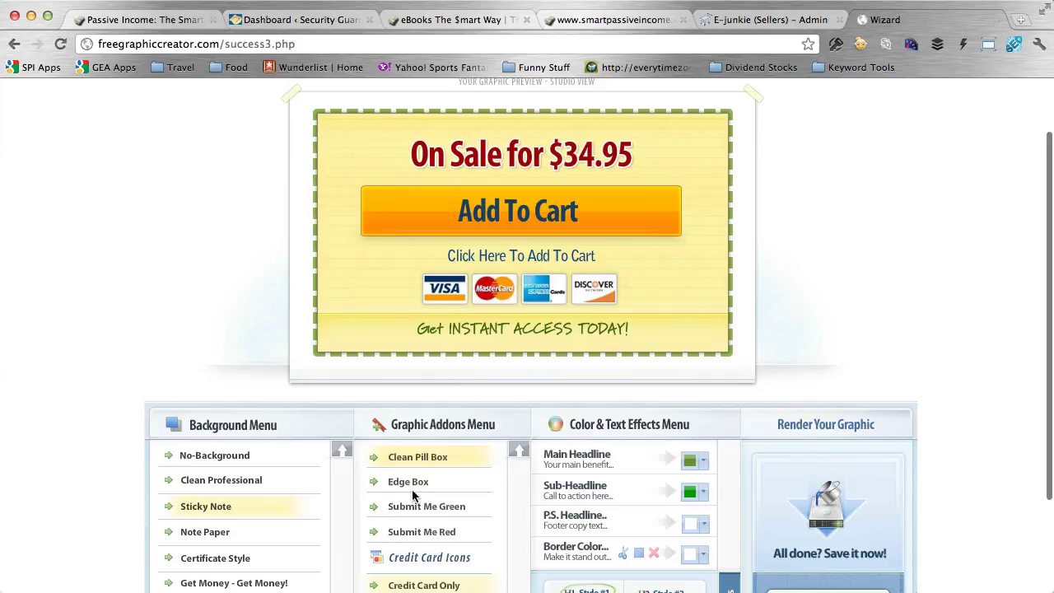
click(415, 482)
scroll(482, 539, down, 2)
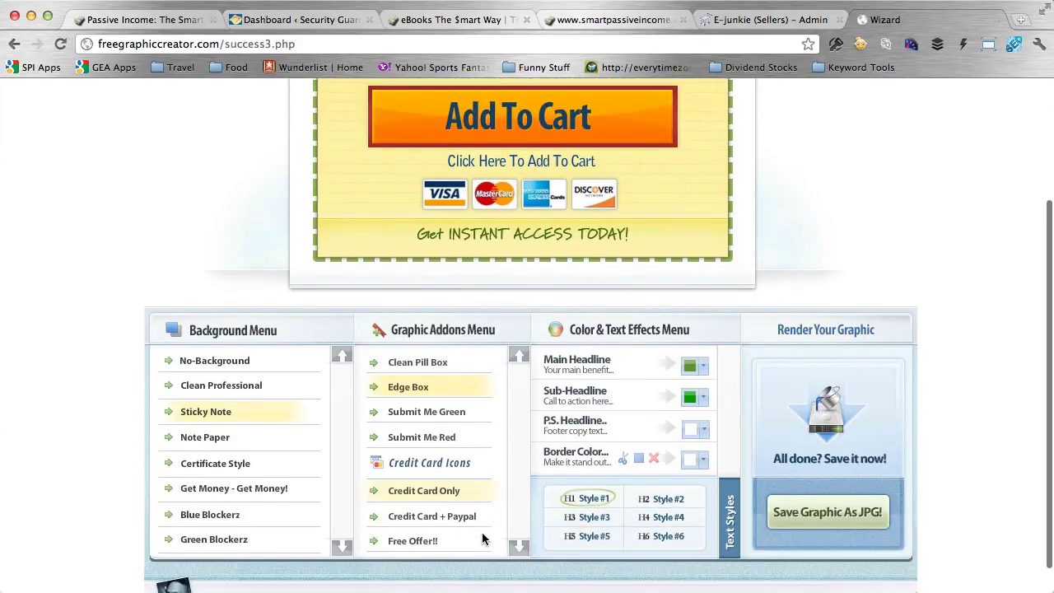
click(438, 517)
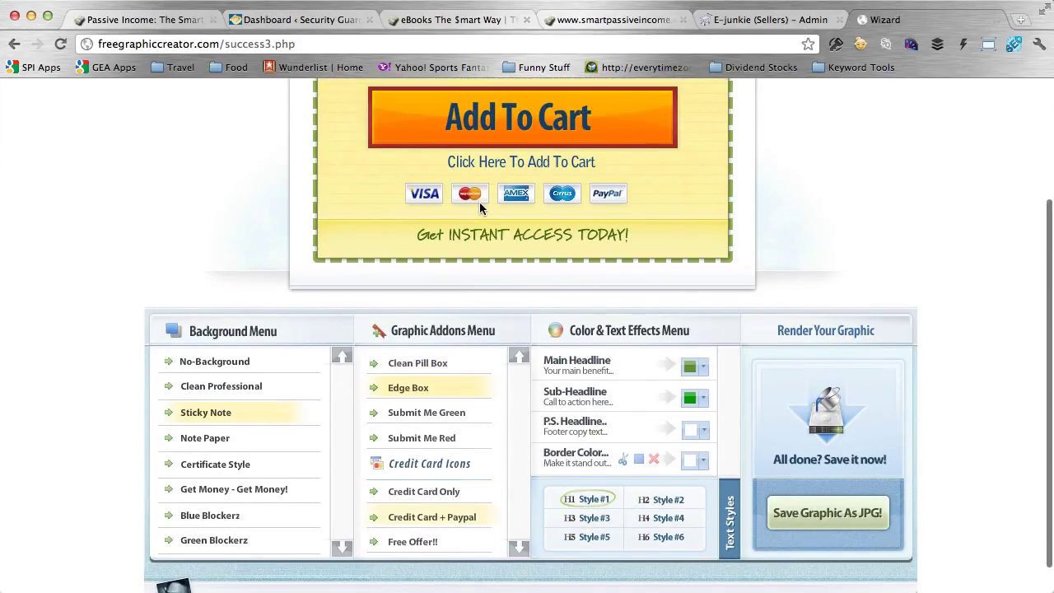
scroll(479, 202, up, 1)
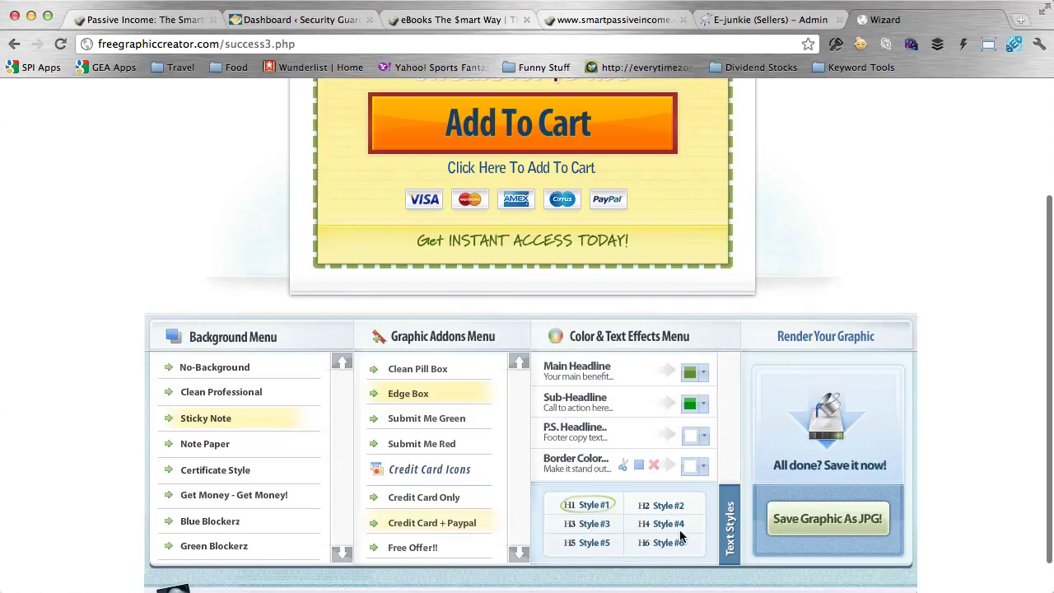
- Set the coupon border colour to a custom dark red (#AD361F)
click(703, 467)
scroll(703, 467, down, 1)
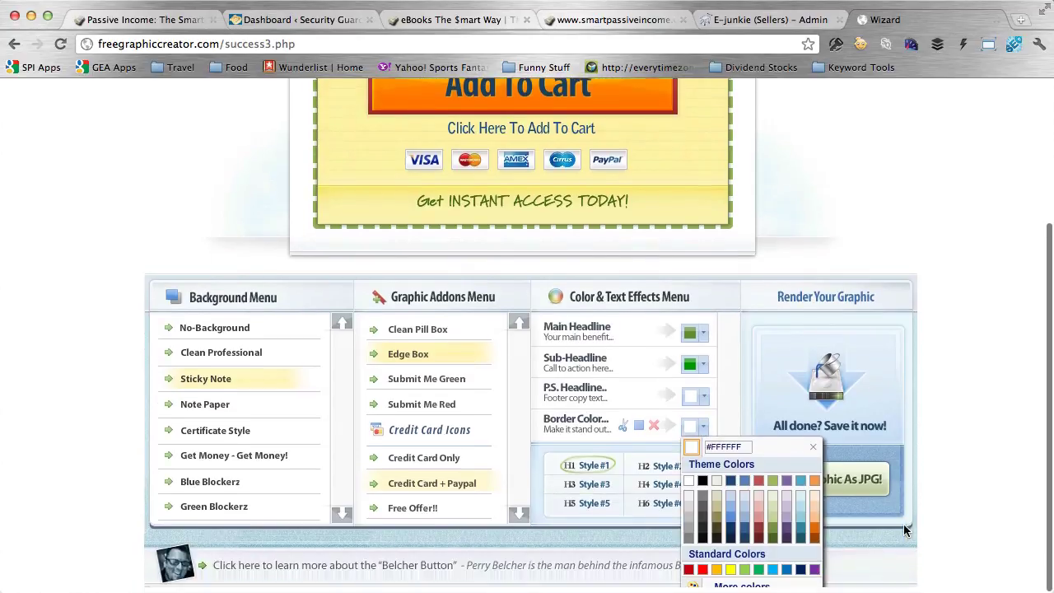
click(746, 585)
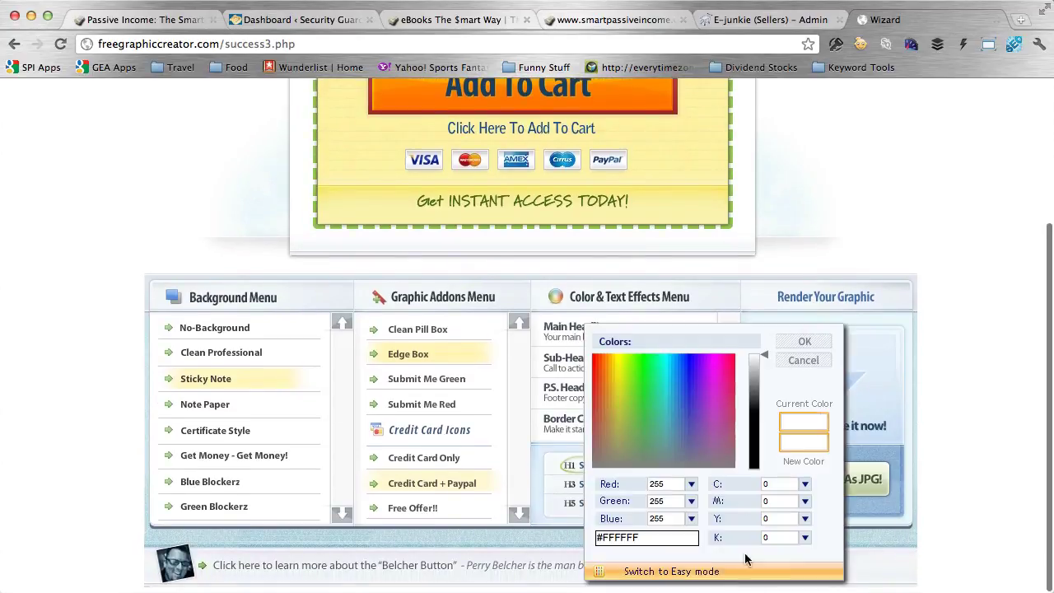
click(619, 407)
click(763, 411)
drag(764, 411, 762, 431)
click(802, 345)
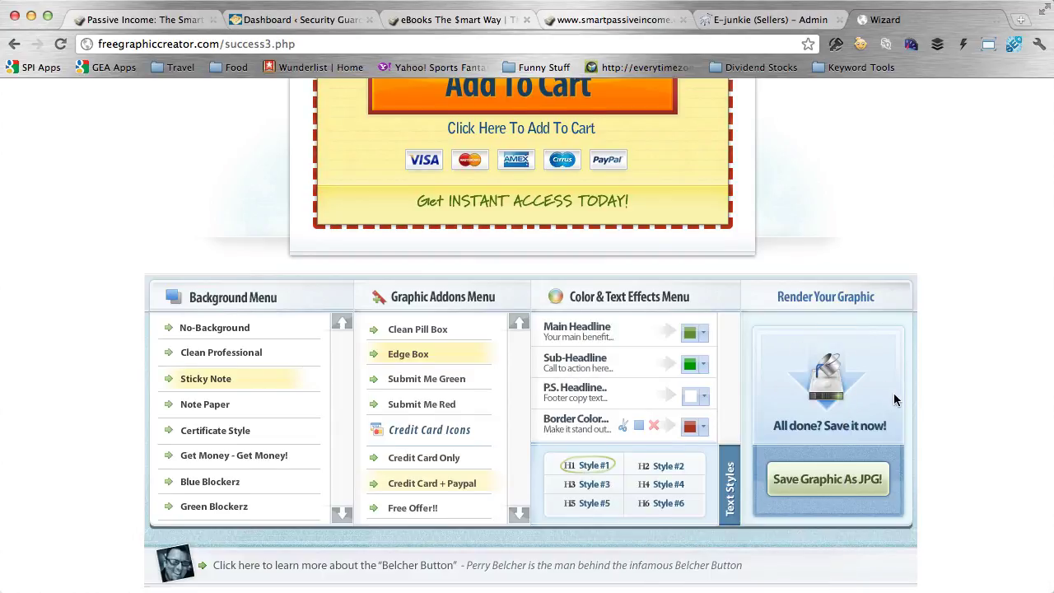
- Render the finished coupon and save it as a JPG (snapshot.jpg)
scroll(909, 395, up, 5)
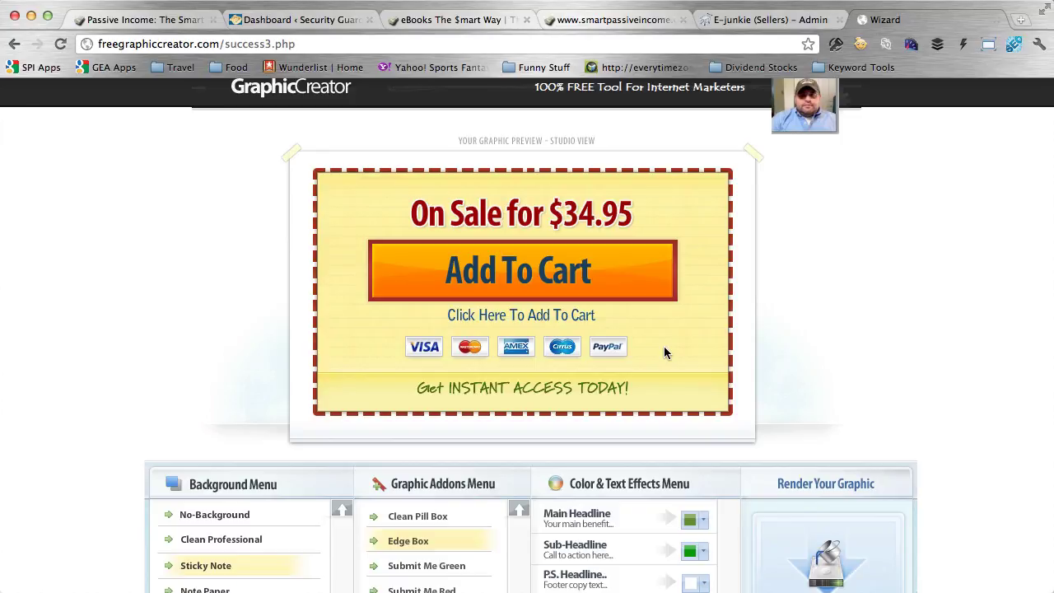
scroll(845, 355, down, 2)
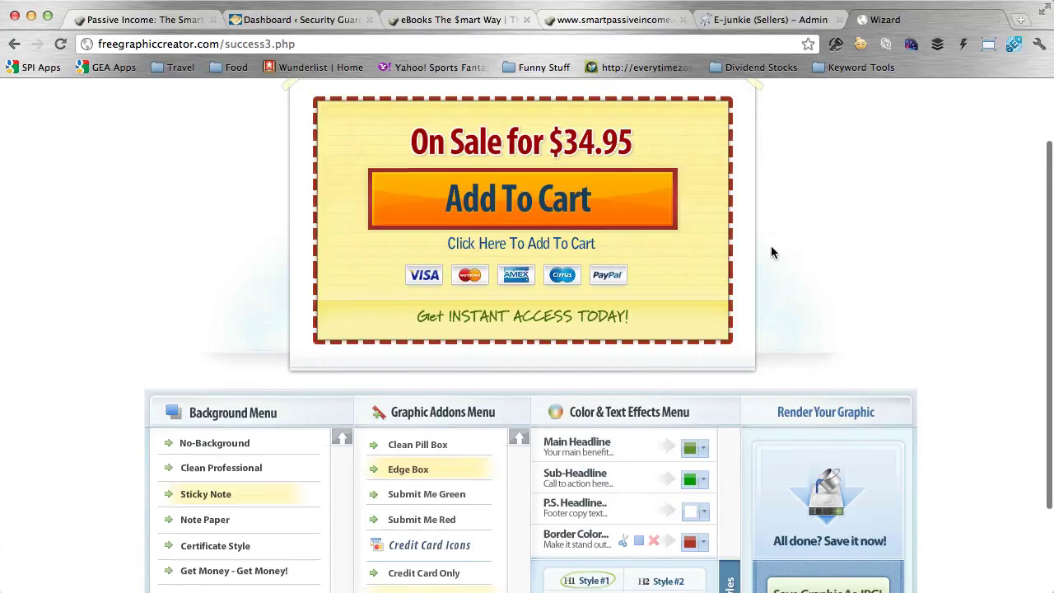
scroll(770, 253, down, 2)
scroll(770, 253, up, 3)
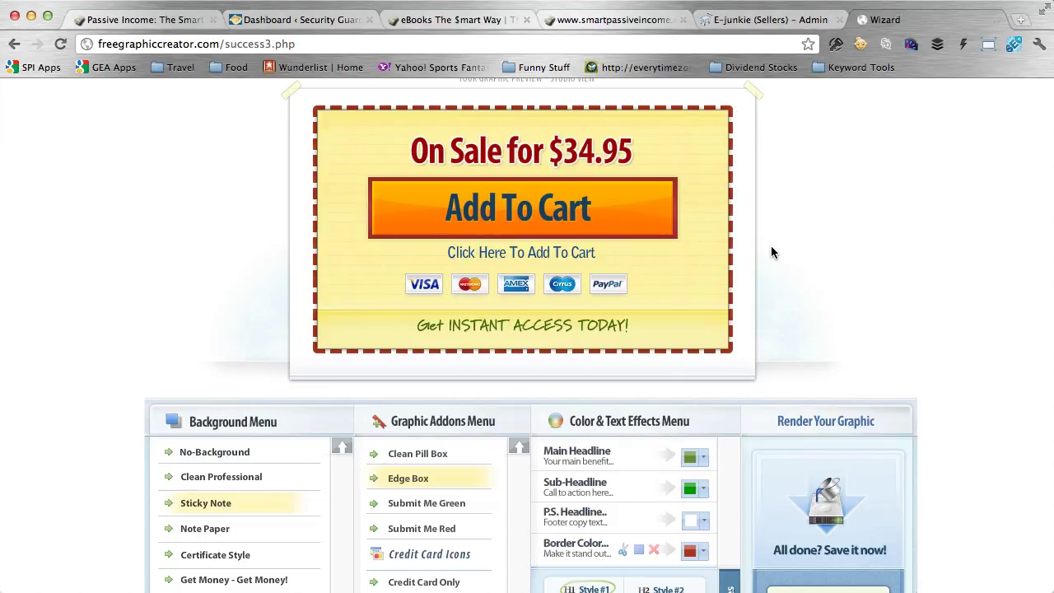
scroll(771, 252, down, 1)
scroll(757, 251, up, 2)
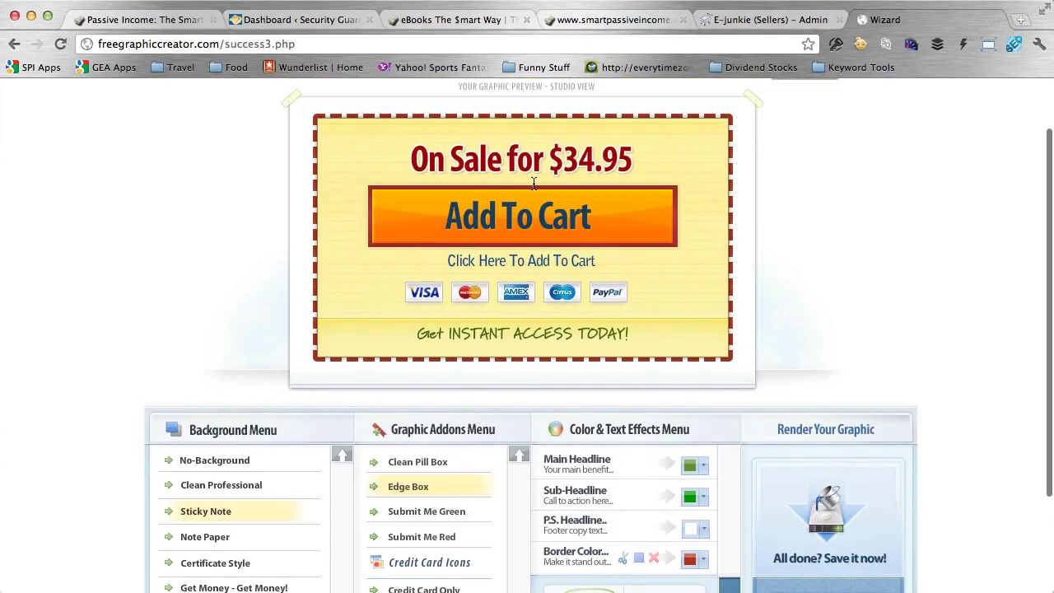
scroll(801, 274, down, 2)
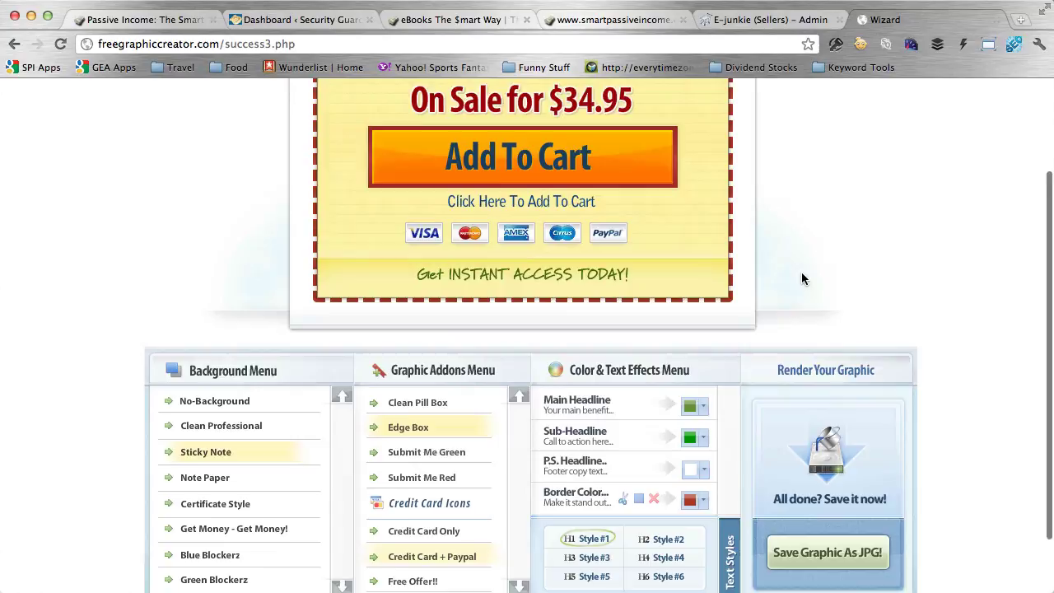
scroll(803, 278, down, 1)
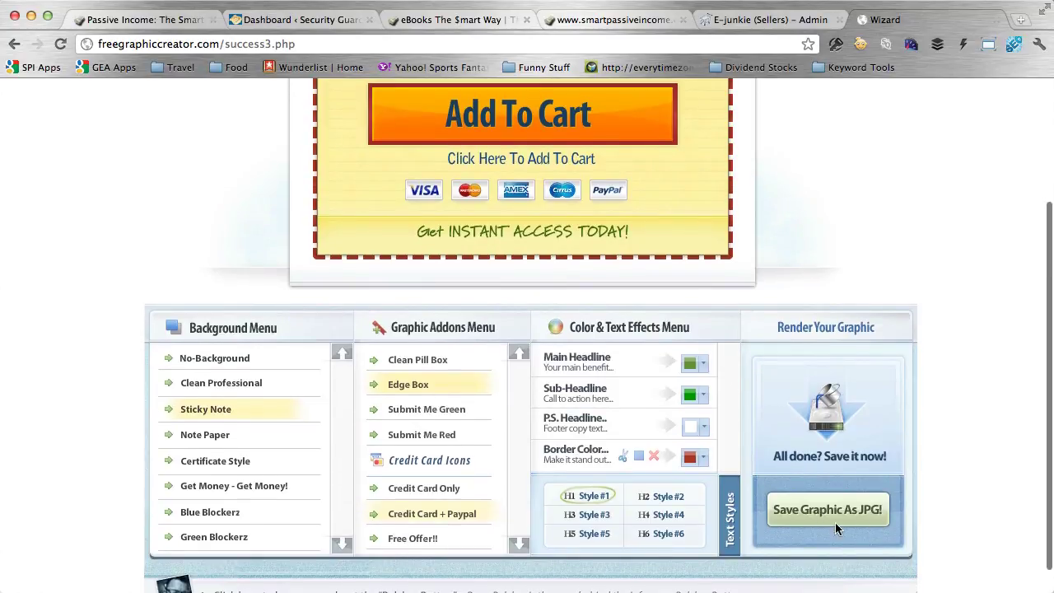
click(859, 515)
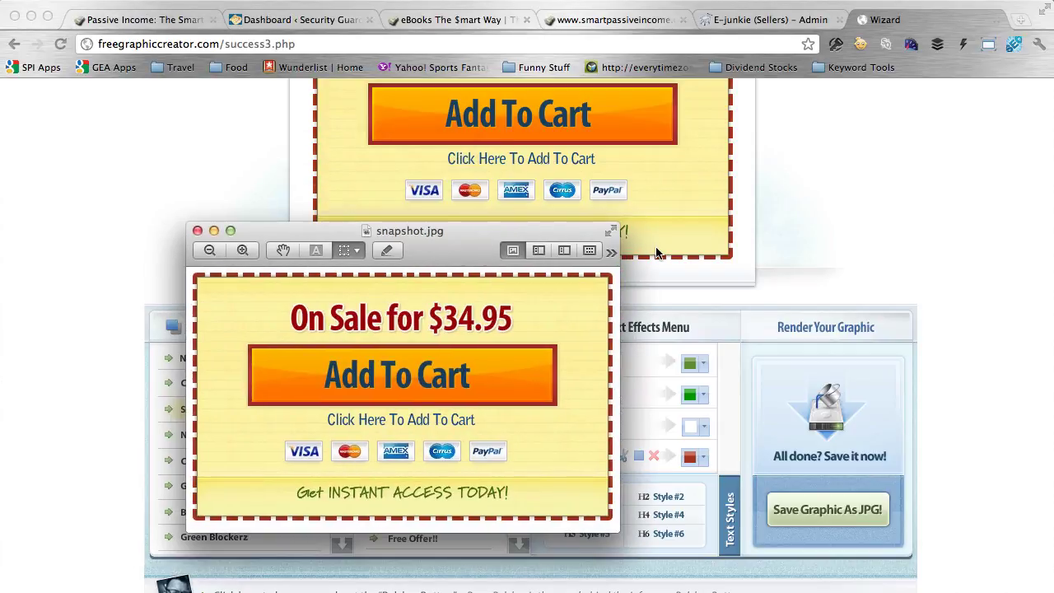
- Move the Preview window showing snapshot.jpg to the upper right beside the browser
drag(544, 234, 947, 107)
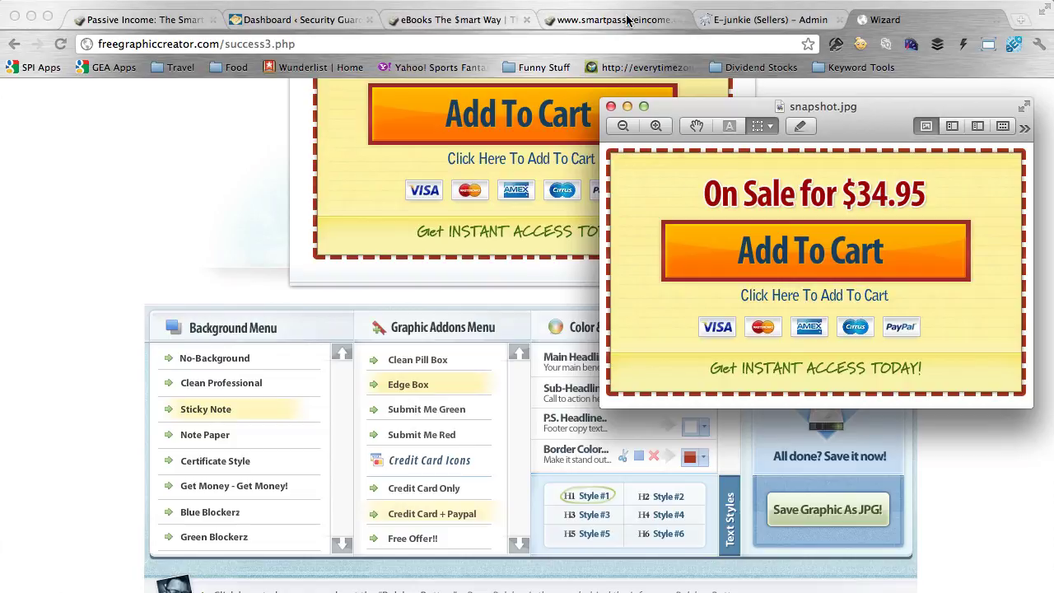
- Upload snapshot.jpg to the WordPress media library via Media > Add New
click(320, 22)
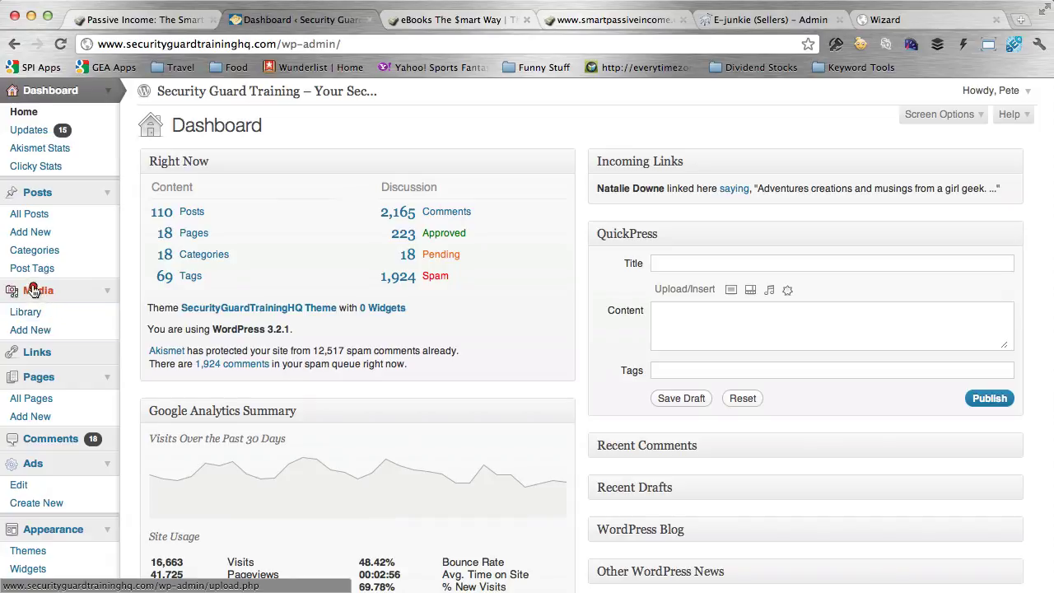
click(39, 331)
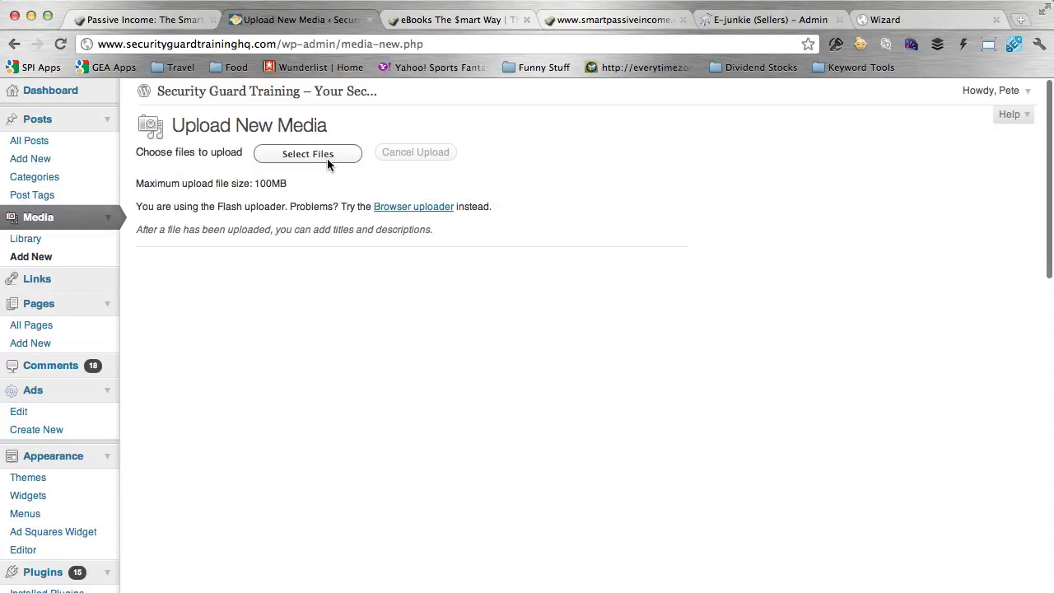
click(327, 159)
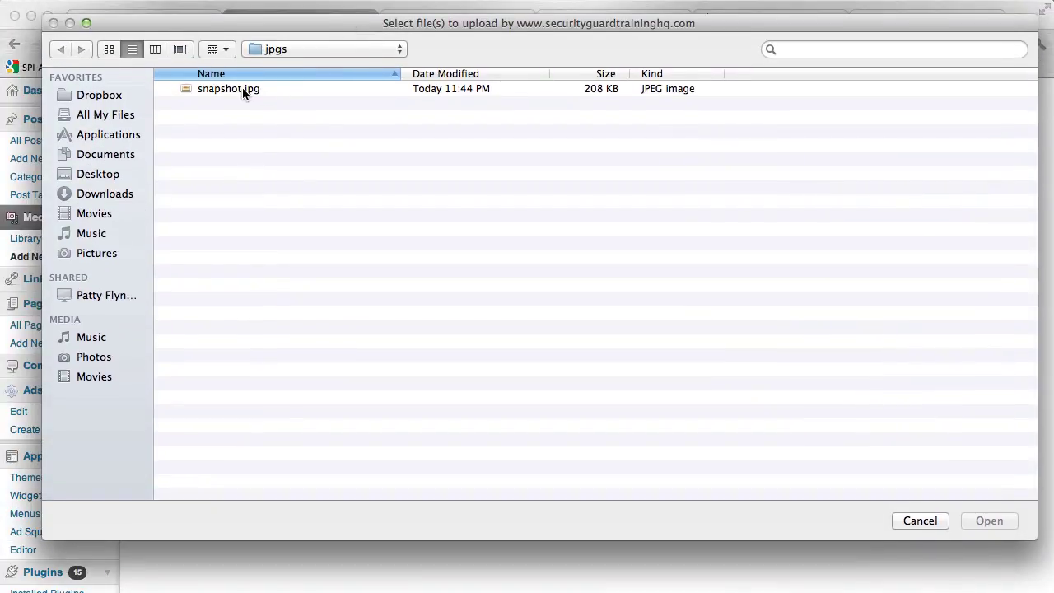
click(242, 88)
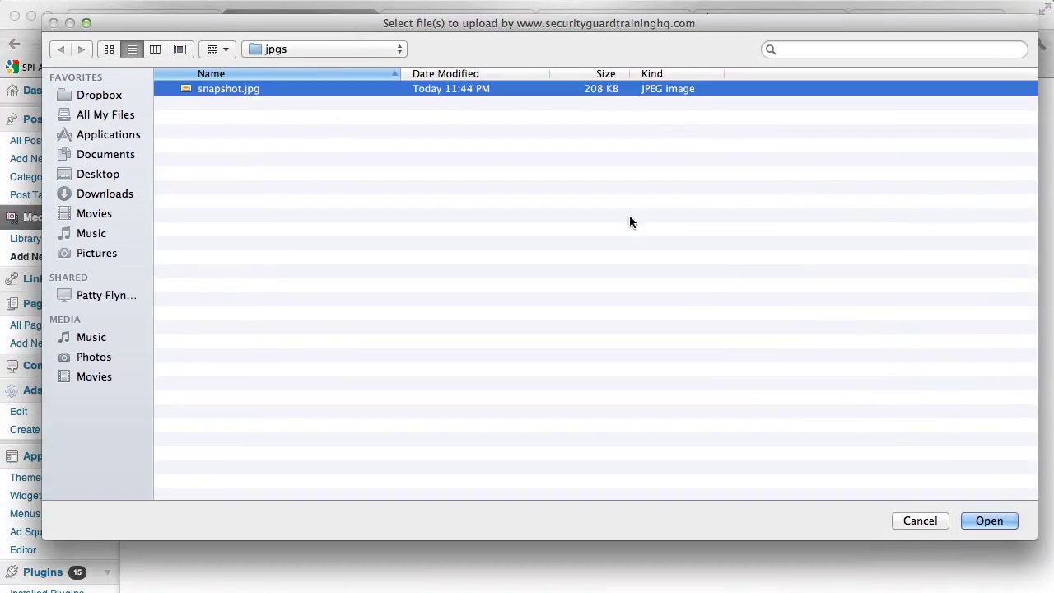
click(987, 520)
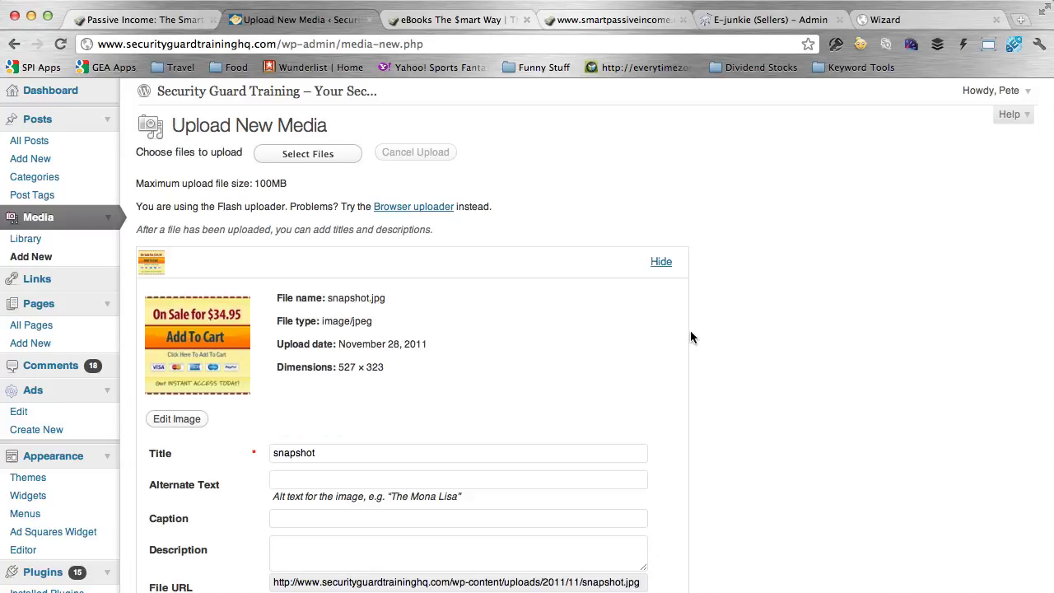
- Begin replacing the image title 'snapshot' with 'Add to Cart Button'
scroll(808, 380, down, 3)
click(358, 330)
double_click(358, 329)
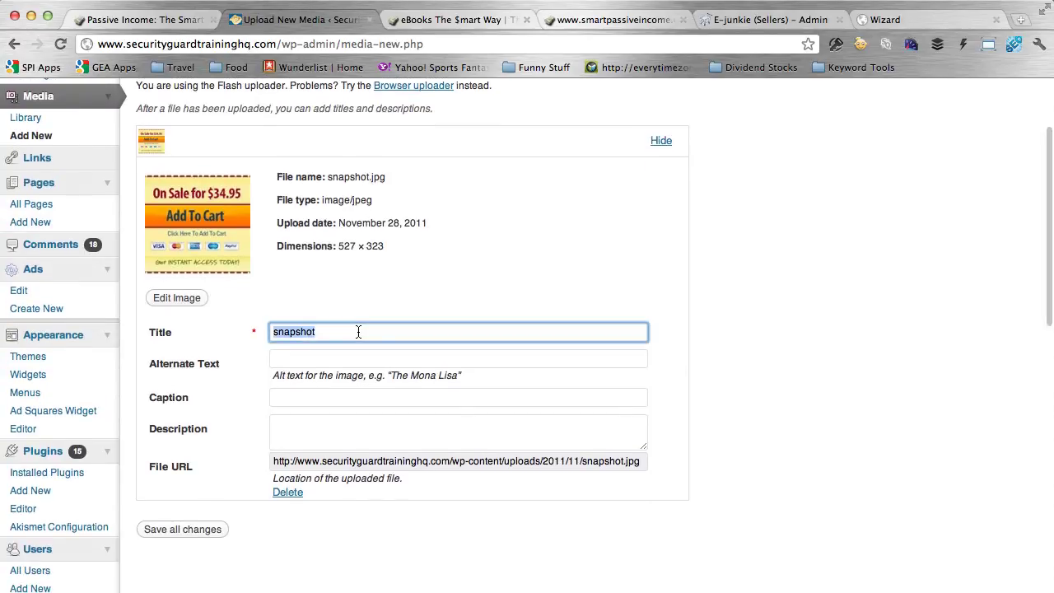
text(Add to Card Bu)
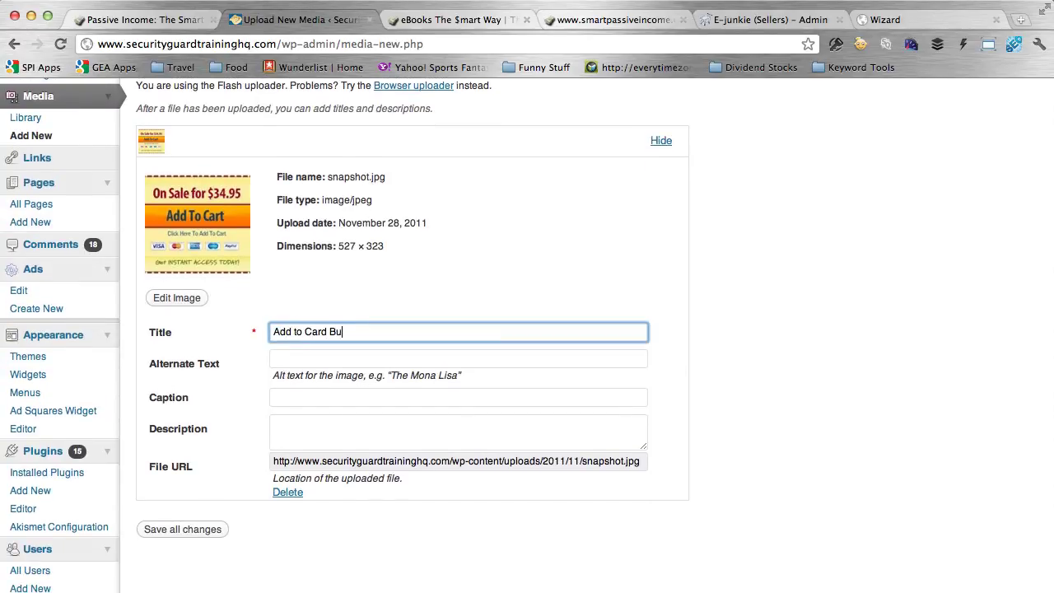
key(BackSpace)
key(BackSpace)
key(BackSpace)
key(BackSpace)
text(t Button)
- Finish the title 'Add to Cart Button' and paste it as the alternate text
key(Tab)
scroll(348, 335, down, 3)
drag(355, 213, 275, 213)
key(super+c)
click(331, 233)
key(super+v)
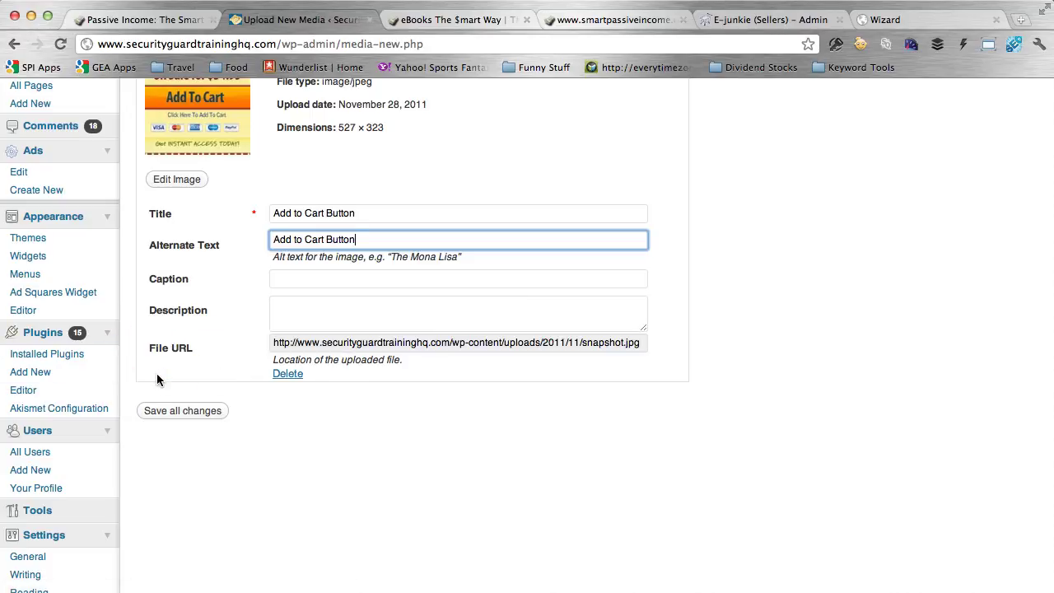
- Save the image's file URL in a TextEdit note and start a new post
click(363, 346)
key(super+c)
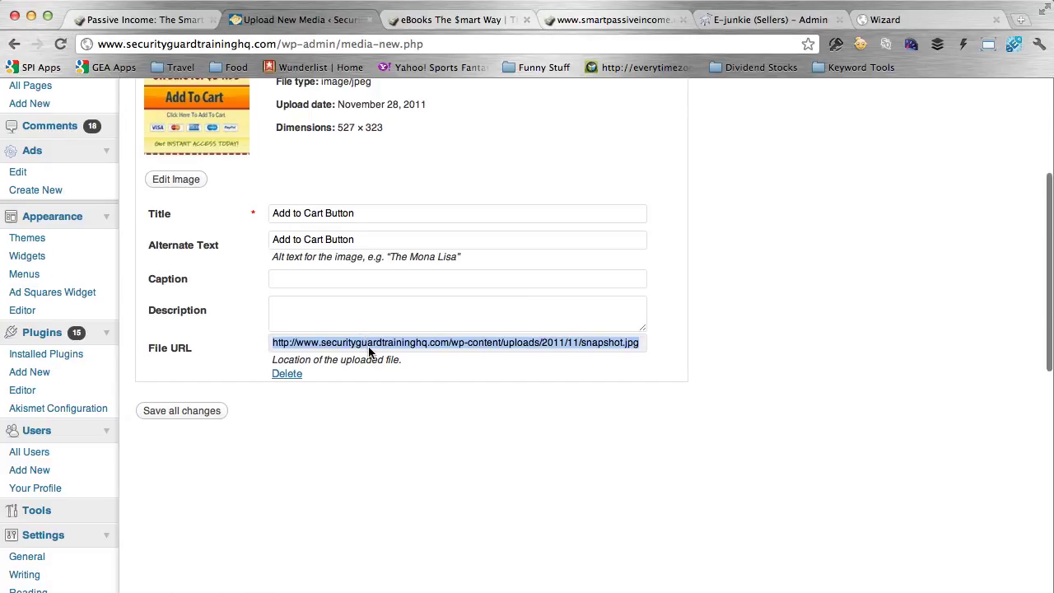
click(632, 470)
scroll(688, 492, up, 2)
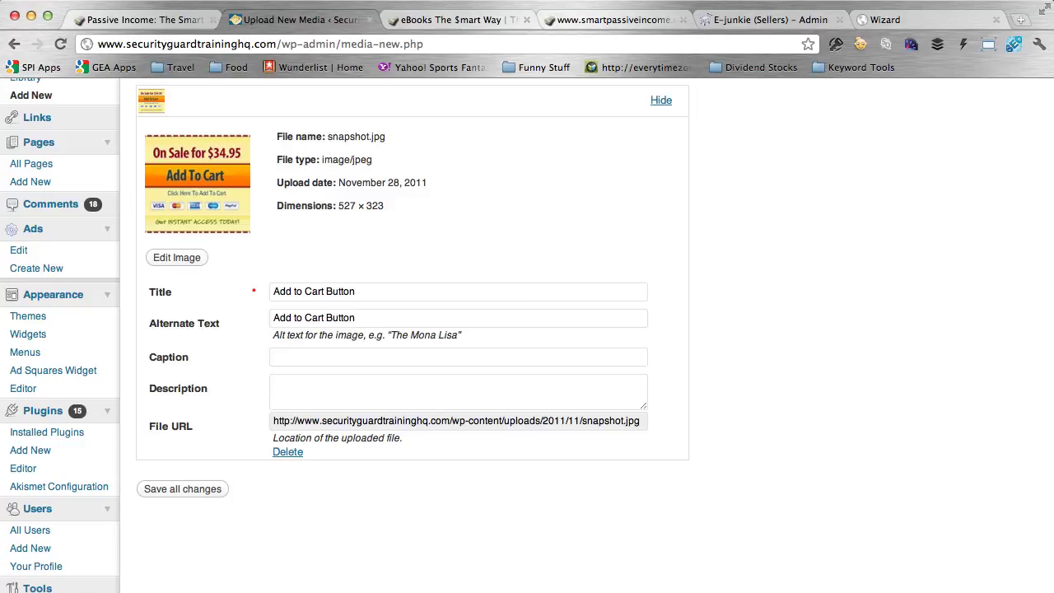
key(super+v)
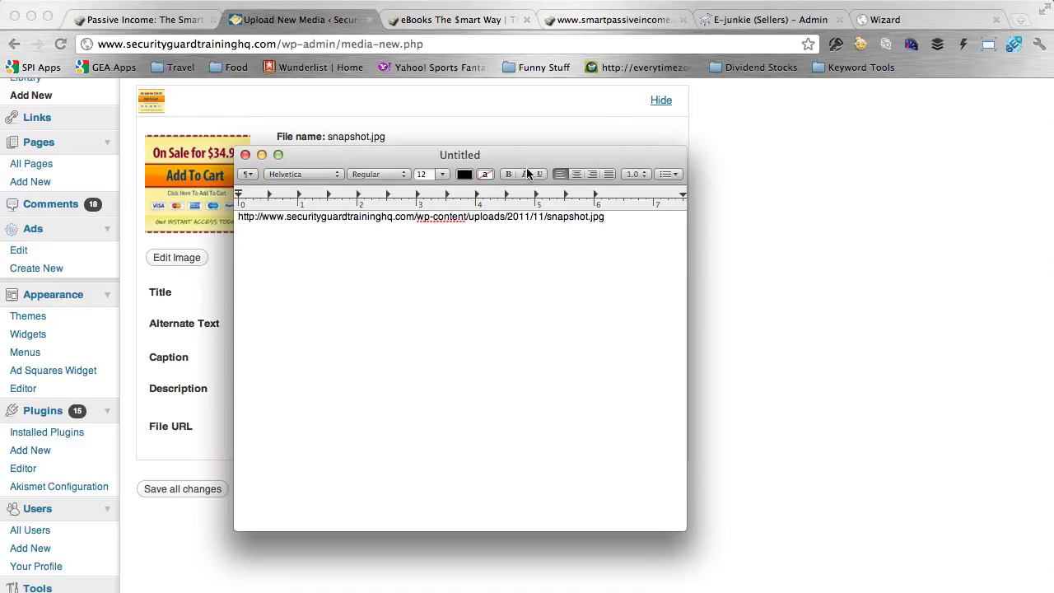
drag(527, 155, 851, 148)
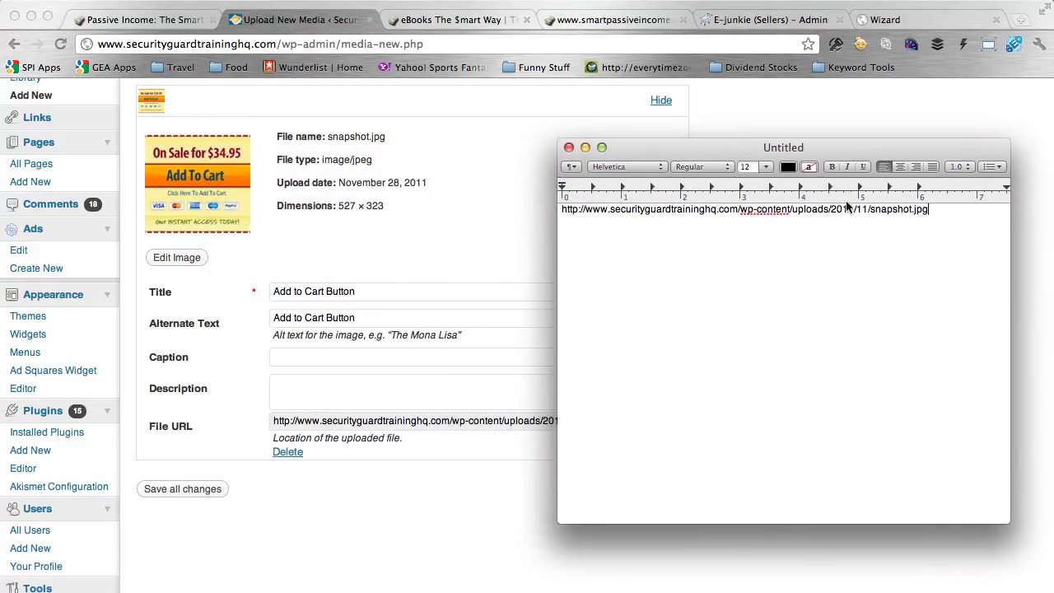
key(super+Tab)
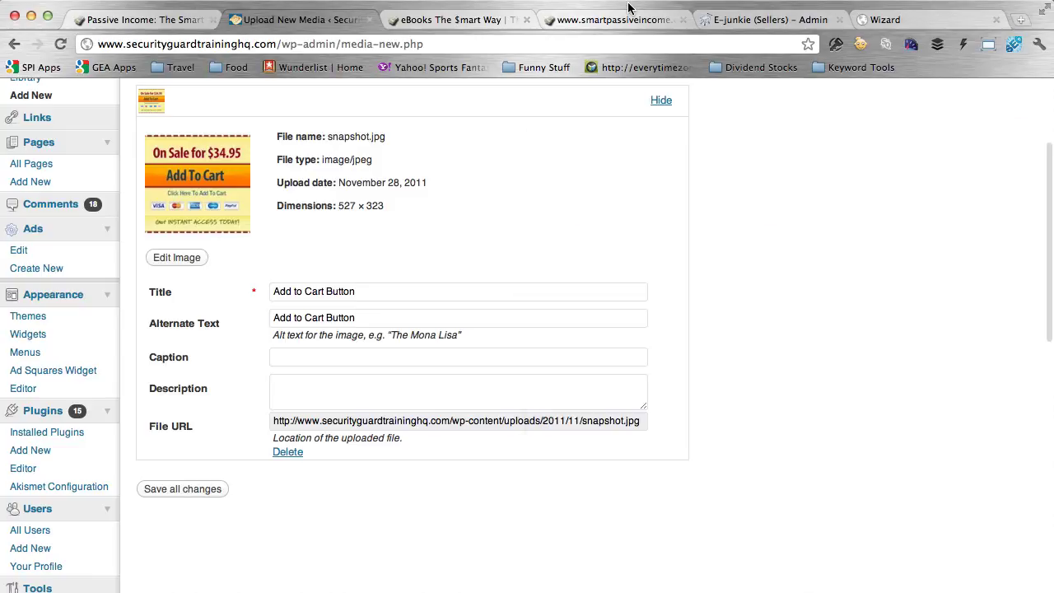
scroll(497, 286, up, 3)
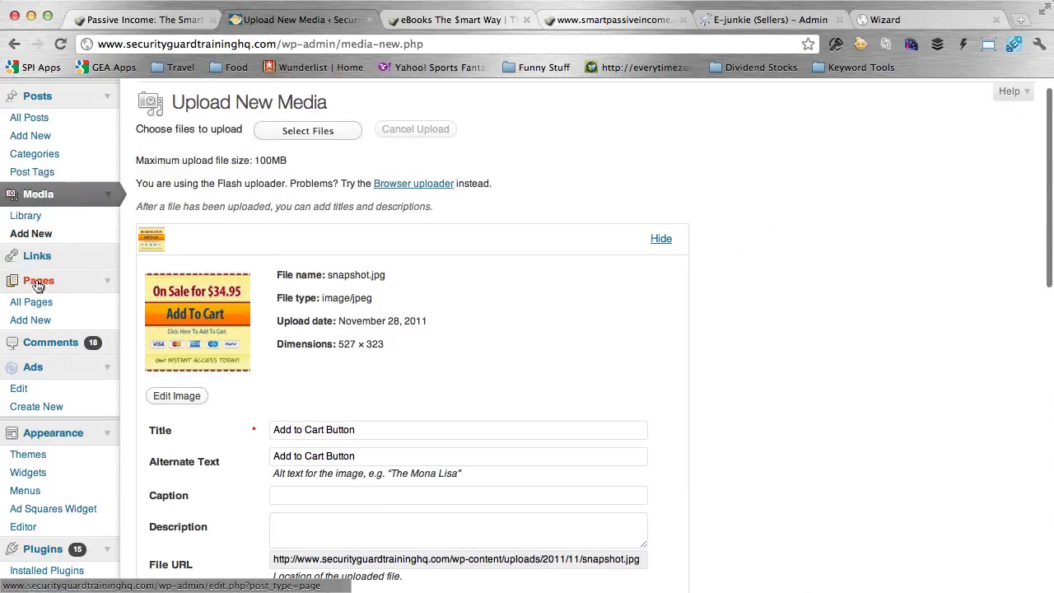
click(54, 142)
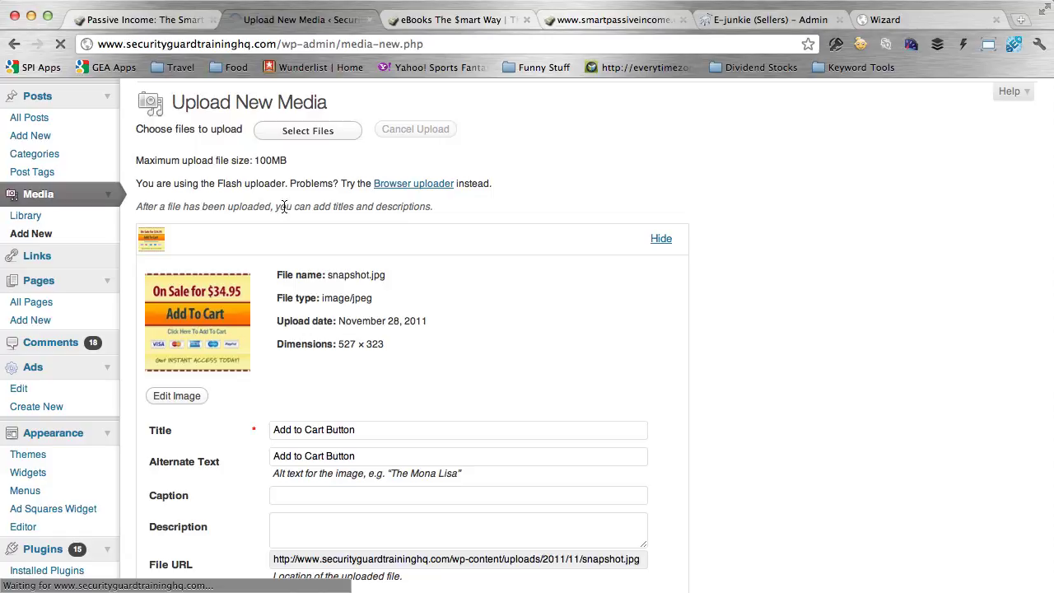
- Get the E-junkie Add To Cart button code for Sample eBook Title and select it all
click(770, 20)
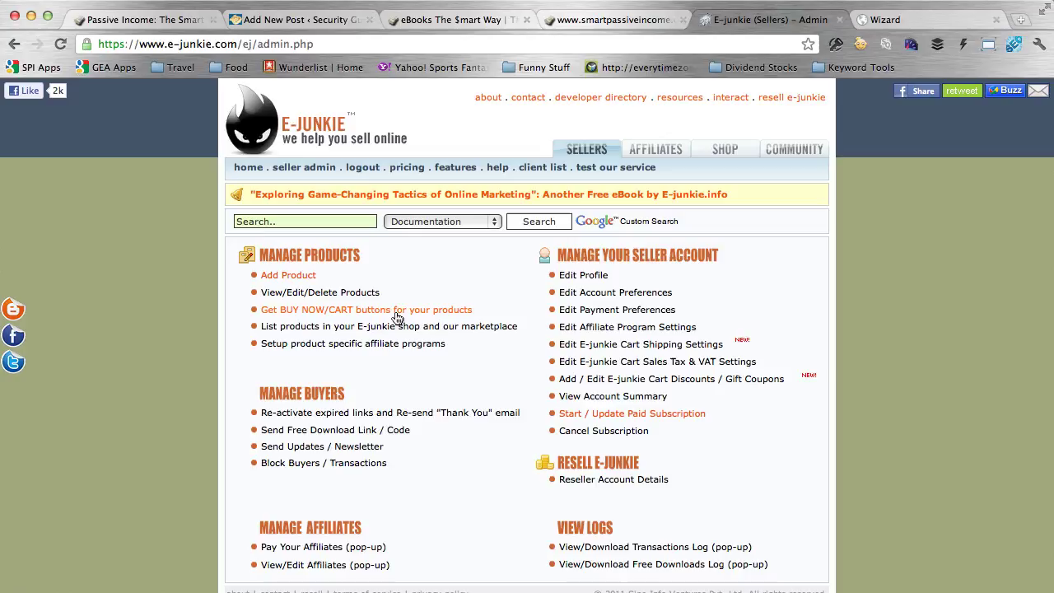
click(361, 313)
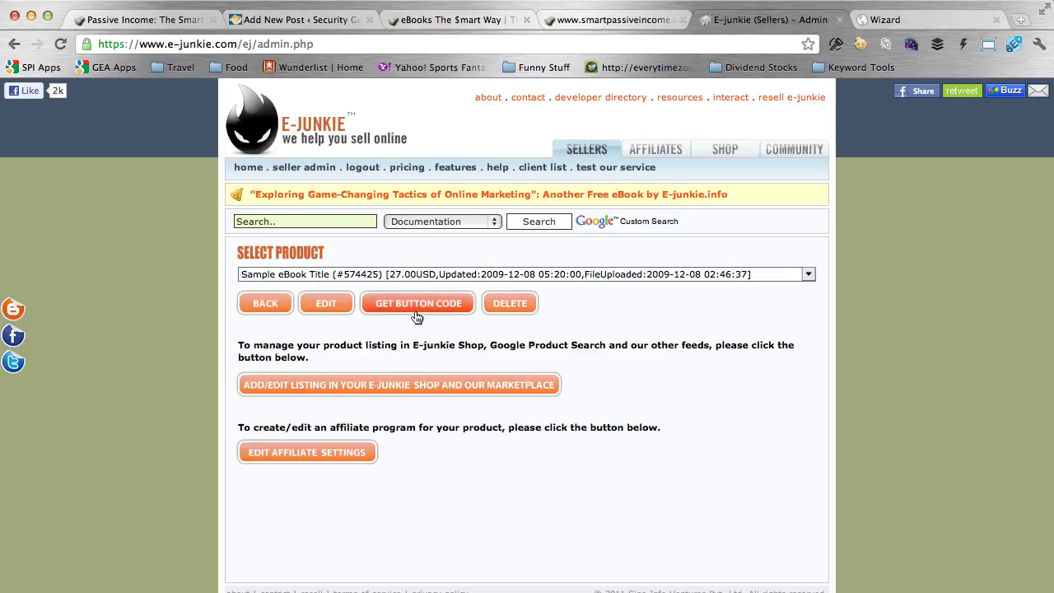
click(418, 309)
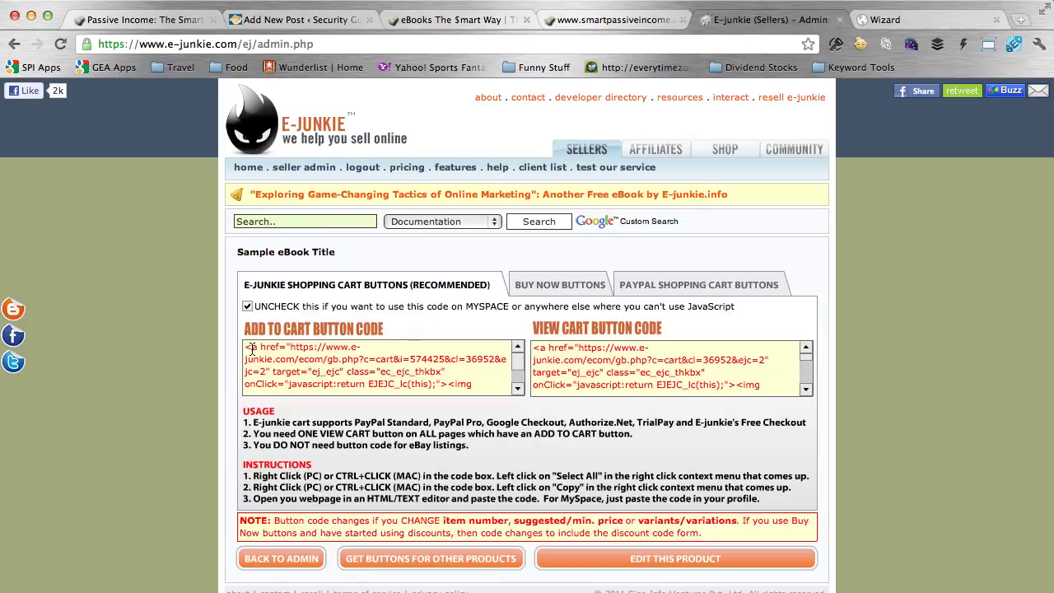
drag(248, 346, 468, 477)
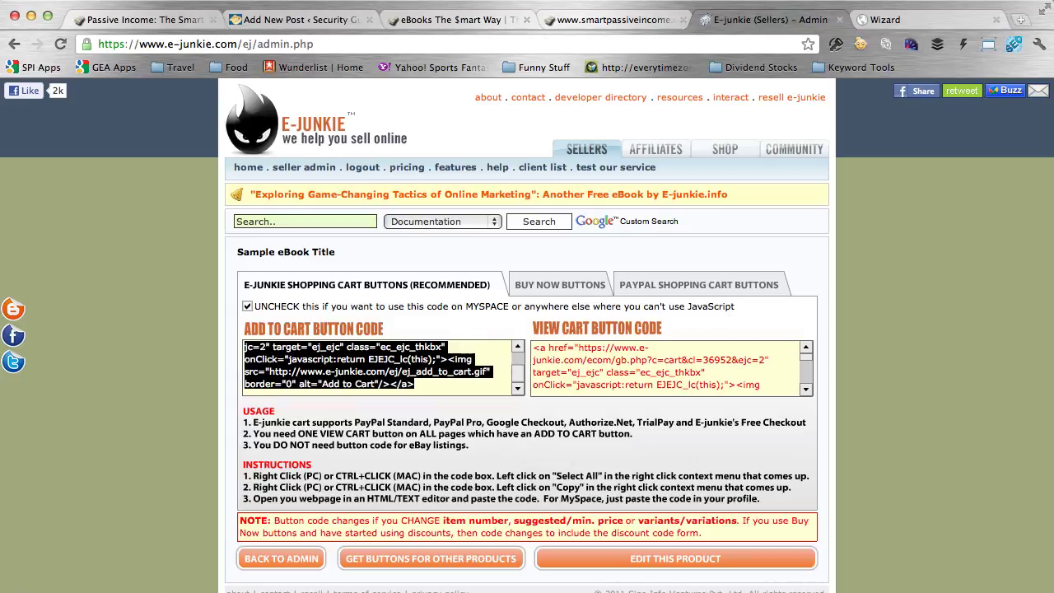
- Paste the E-junkie button code into the post's HTML body and view the Add to Cart button in Visual mode
click(296, 19)
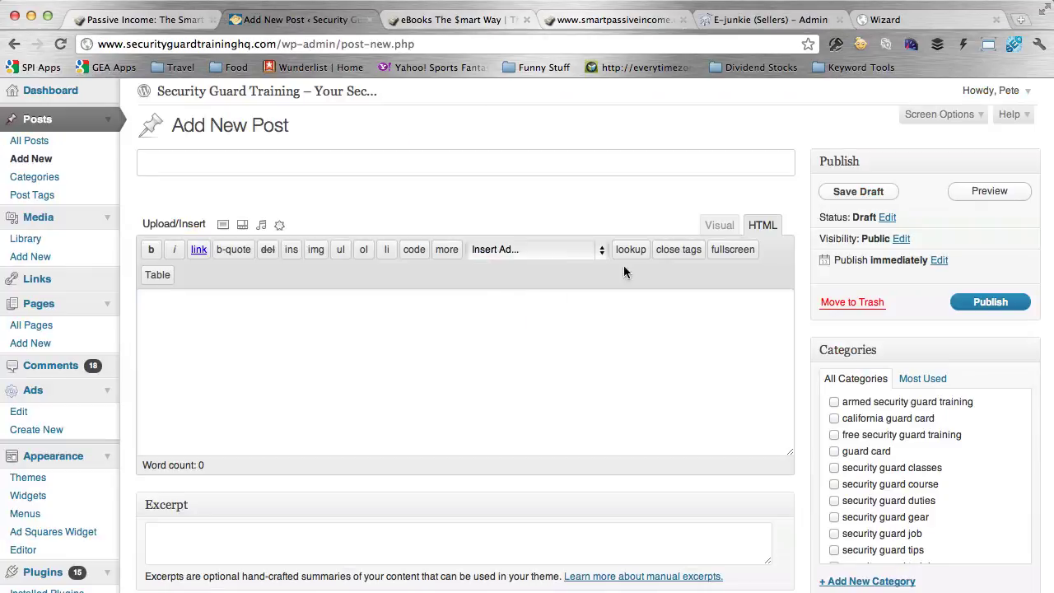
click(740, 228)
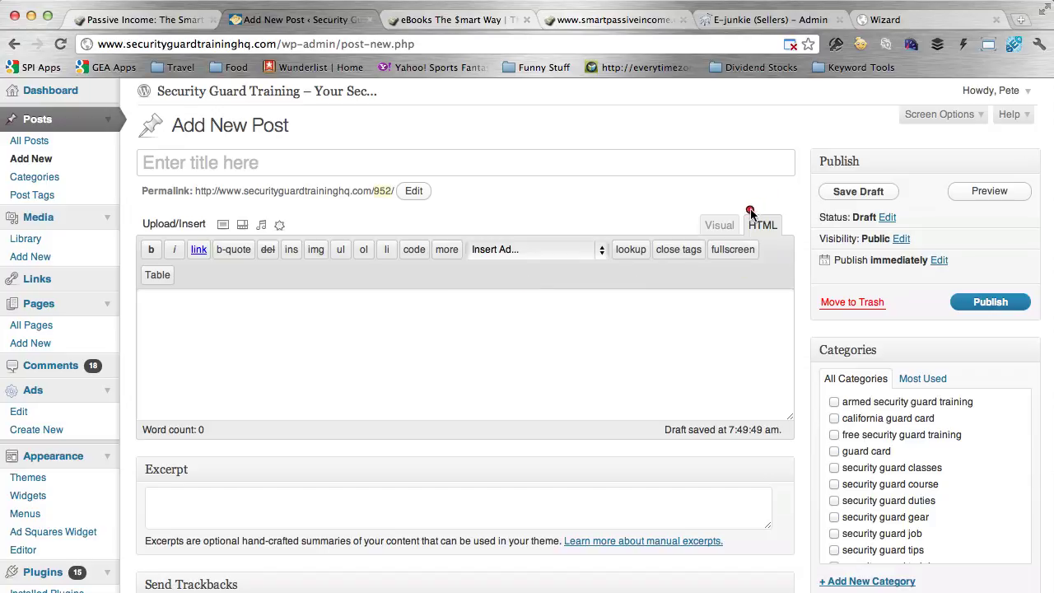
drag(753, 207, 721, 250)
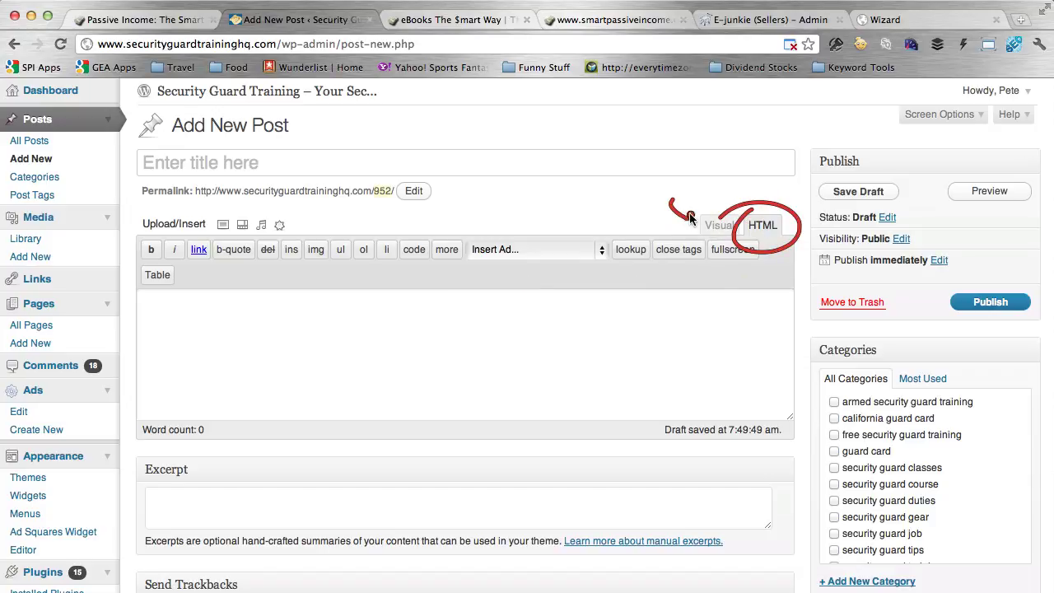
key(Escape)
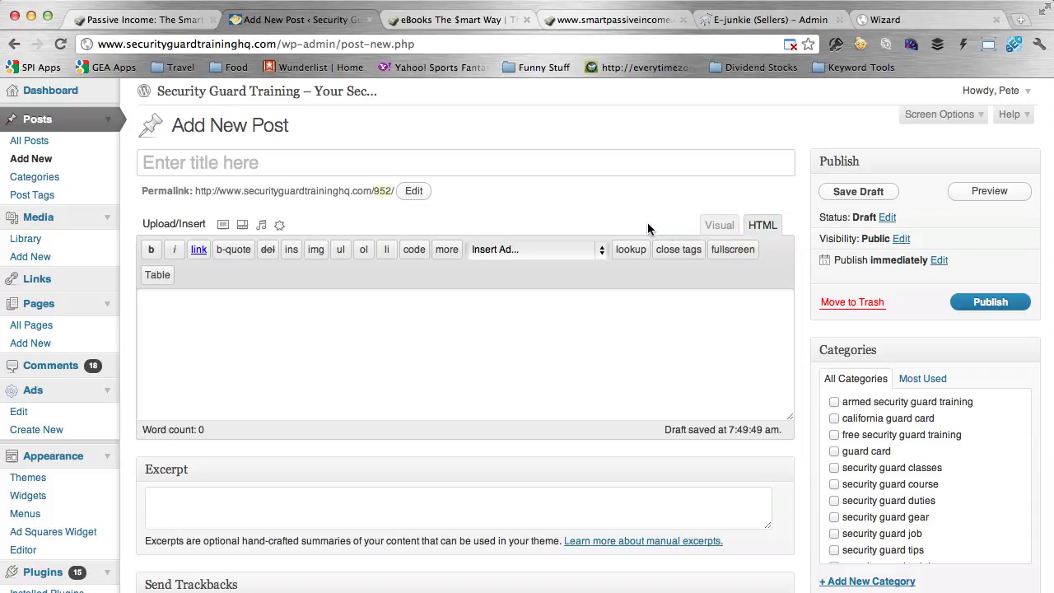
click(658, 342)
text(<a class="ec_ejc_thkbx" onclick="javascript:return EJEJC_lc(this);" href="https://www.e-junkie.com/ecom/gb.php?c=cart&amp;i=574425&amp;cl=36952&amp;ejc=2" target="ej_ejc"><img src="http://www.e-junkie.com/ej/ej_add_to_cart.gif" alt="Add to Cart" border="0" /></a>)
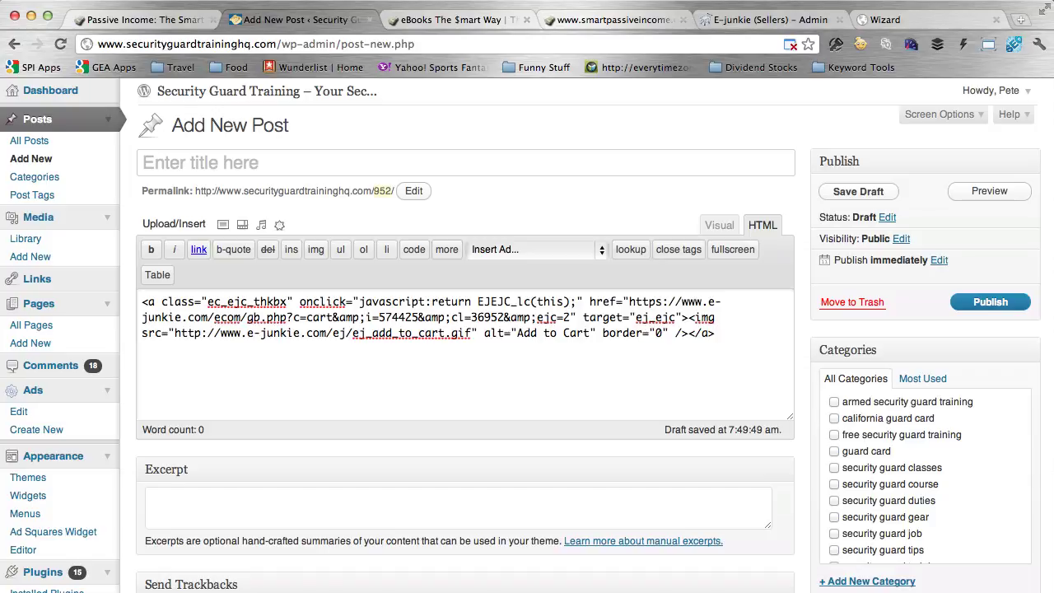
click(722, 228)
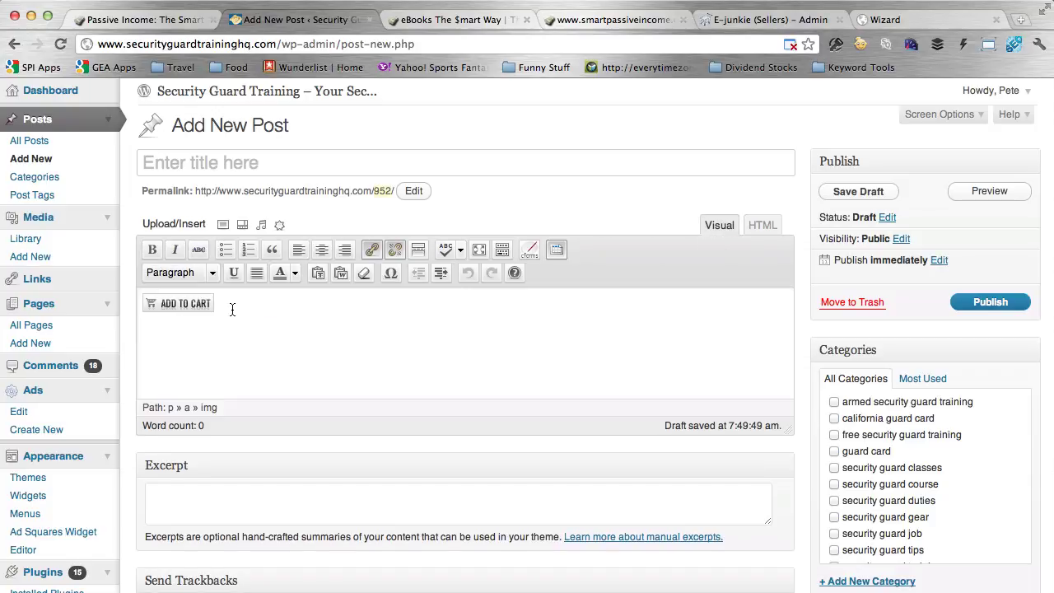
click(154, 305)
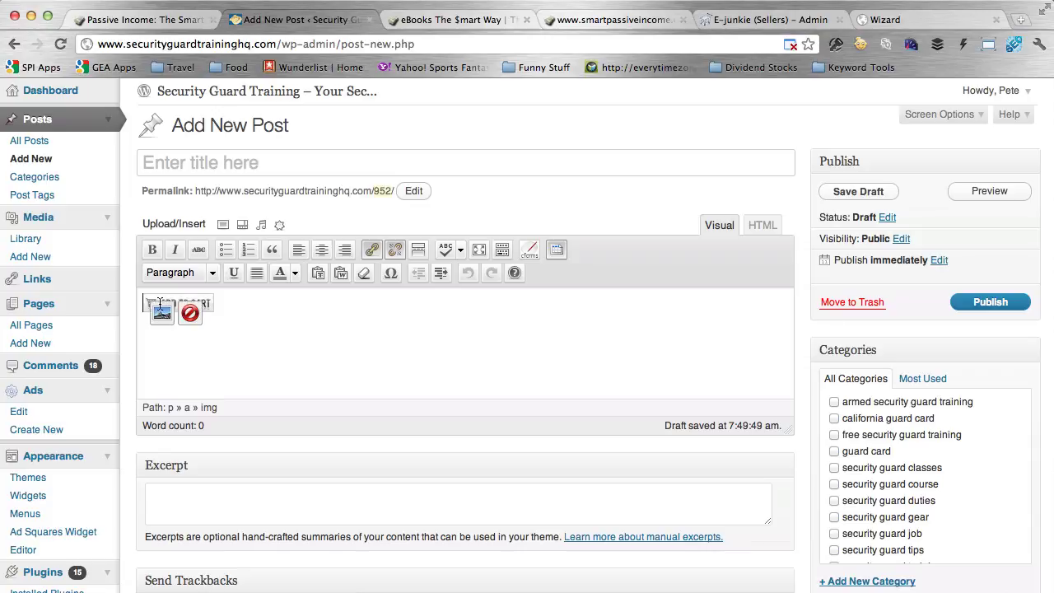
click(262, 315)
- Replace the button's img src with the snapshot.jpg URL in the HTML view
key(super+Tab)
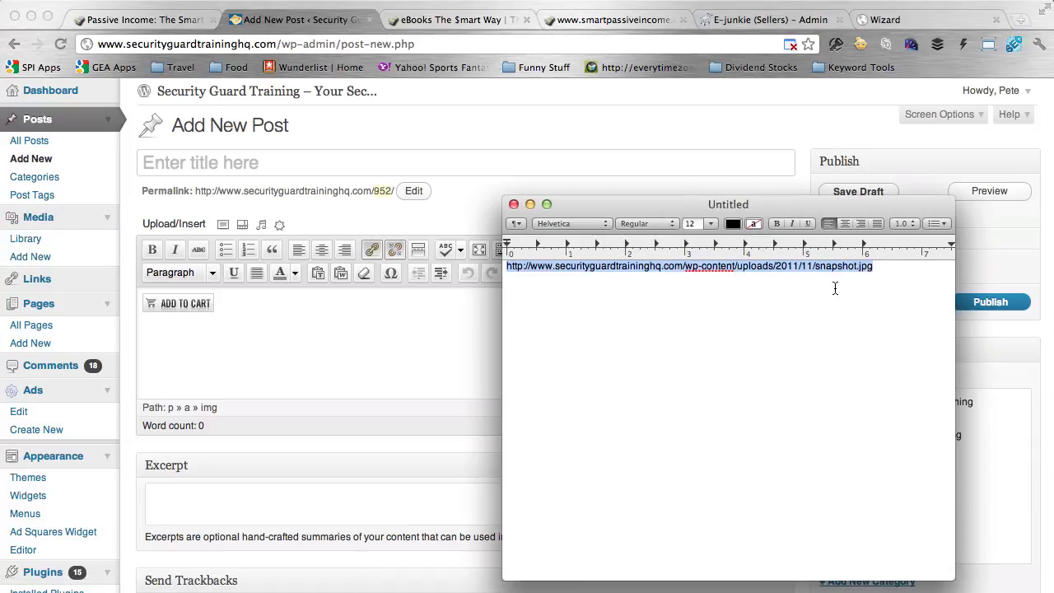
click(486, 204)
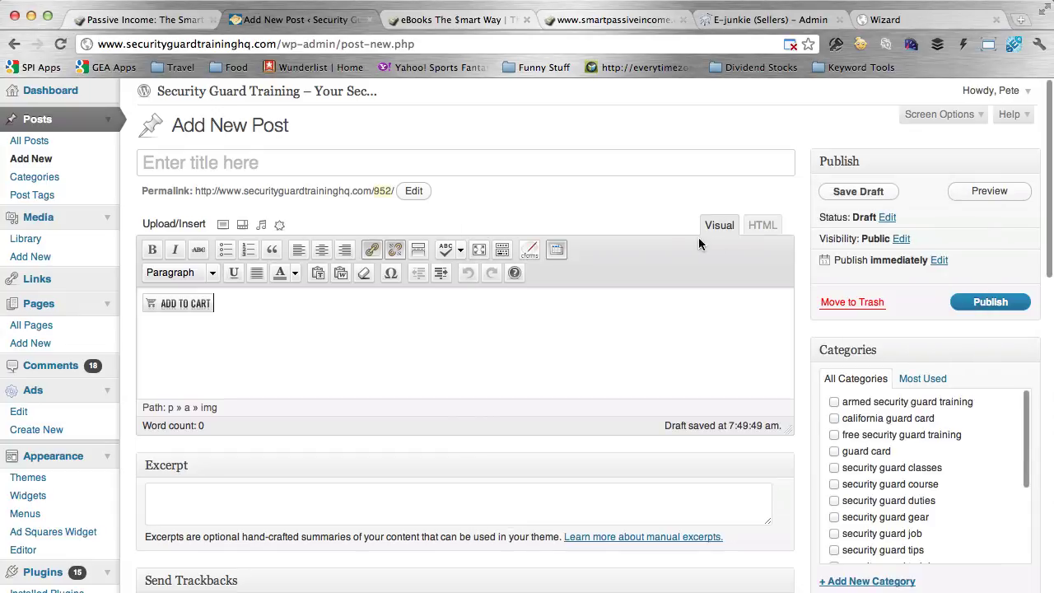
click(763, 228)
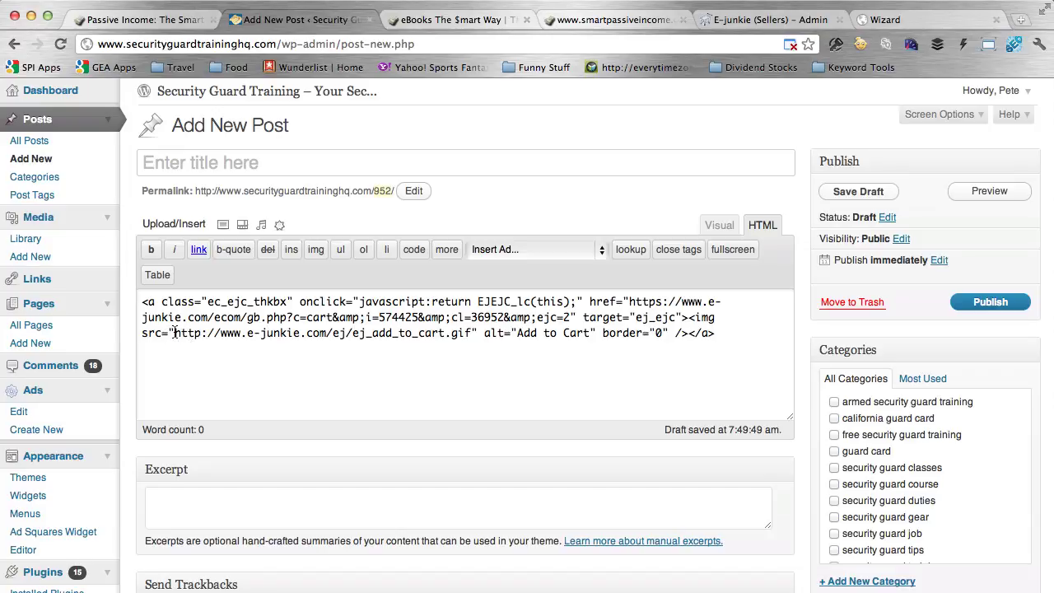
drag(174, 332, 472, 340)
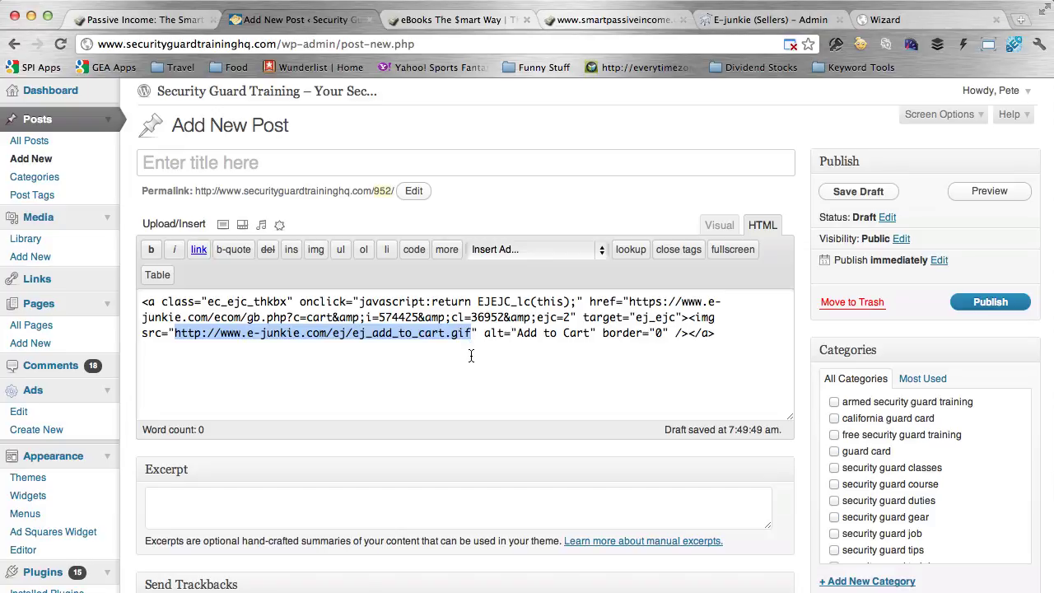
text(http://www.securityguardtraininghq.com/wp-content/uploads/2011/11/snapshot.jpg)
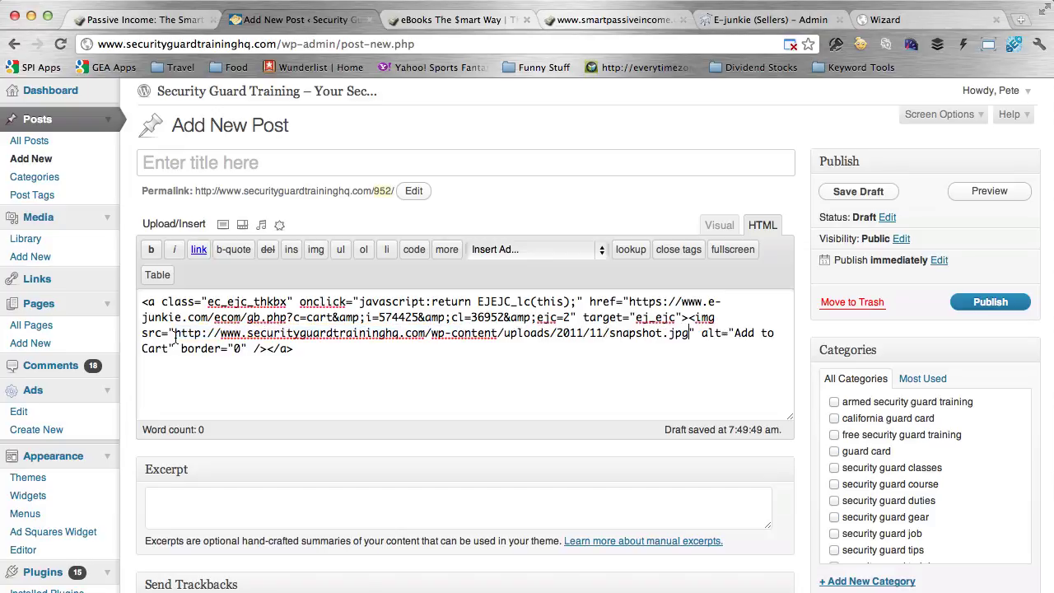
click(728, 225)
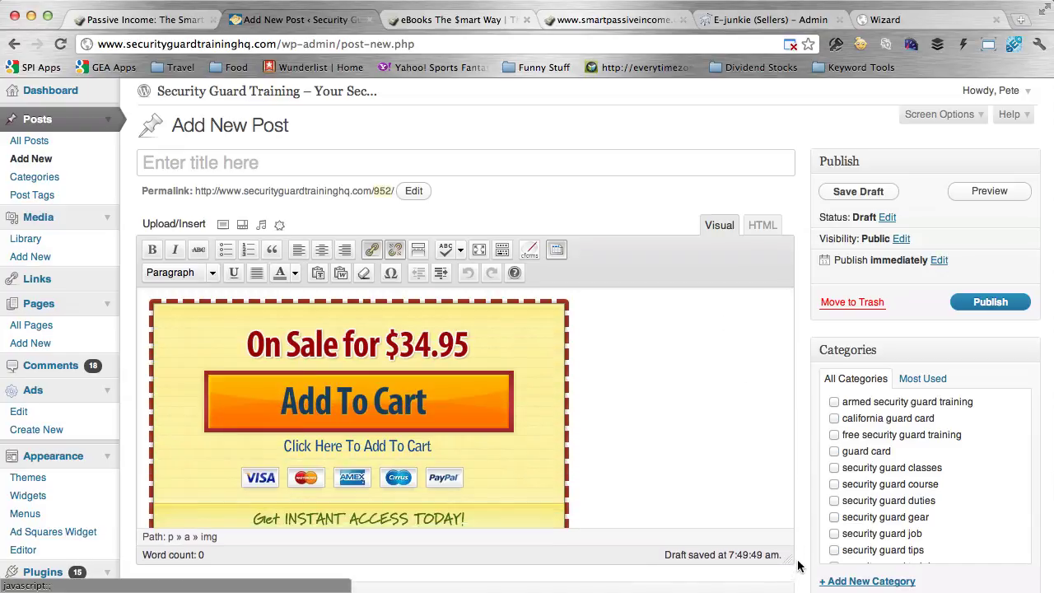
- Enlarge the editor to show the full 'On Sale for $34.95' coupon, then return to Graphic Creator
drag(798, 565, 806, 581)
scroll(651, 405, down, 3)
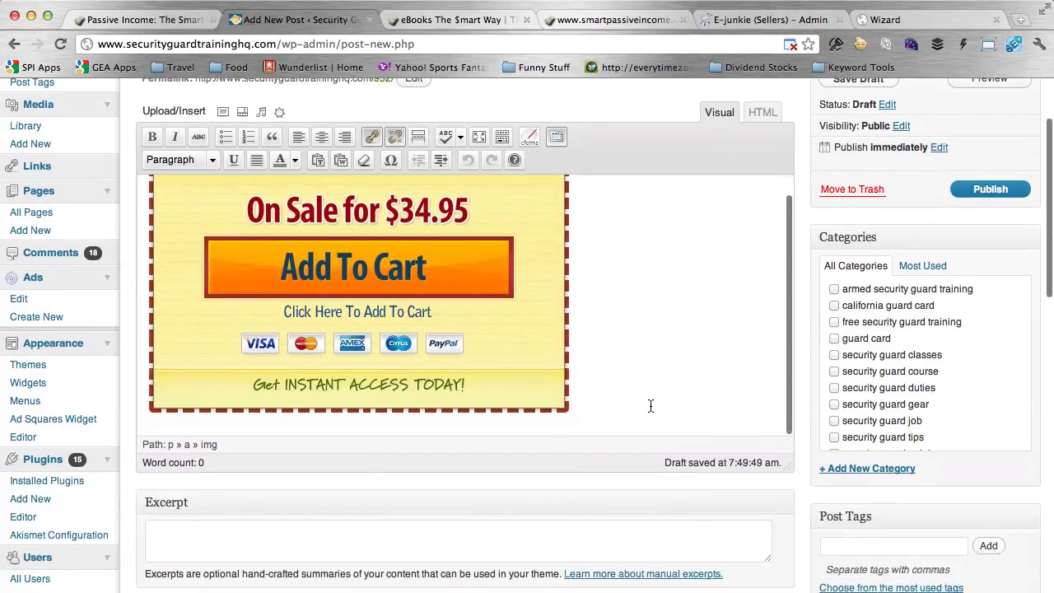
scroll(652, 404, up, 2)
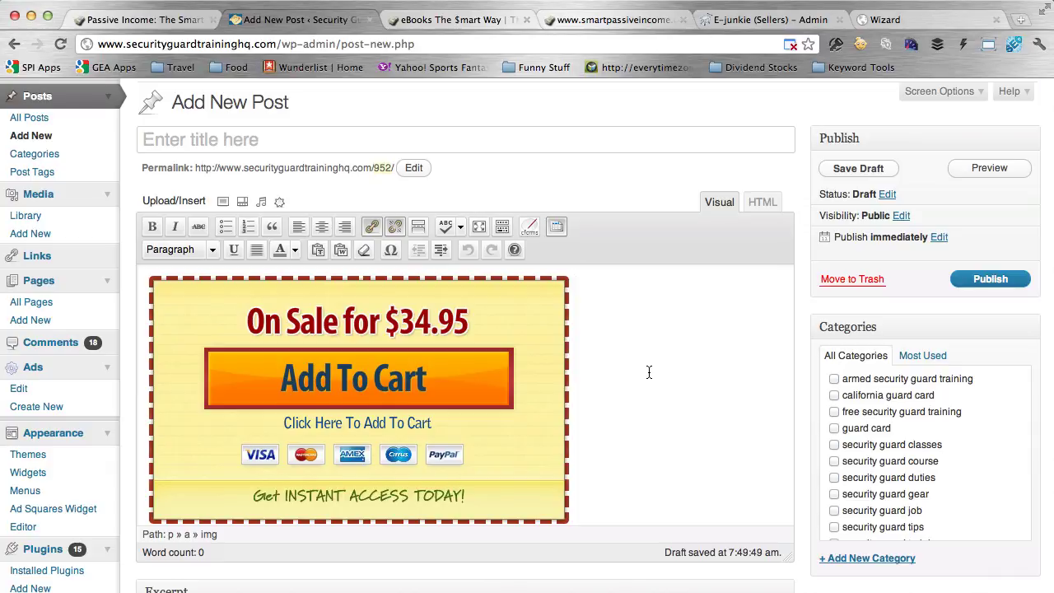
key(Return)
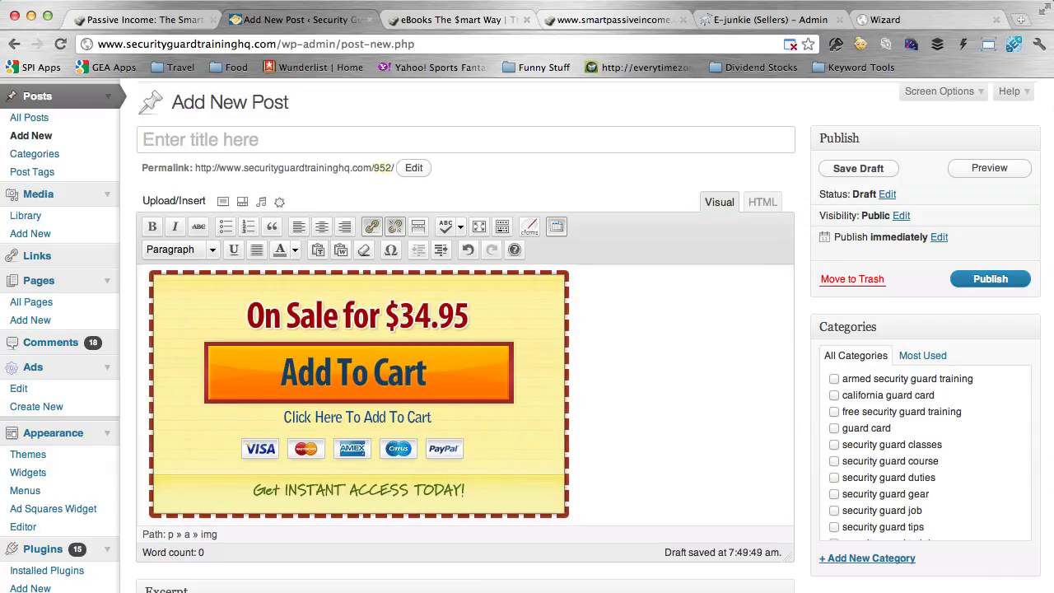
scroll(688, 381, down, 3)
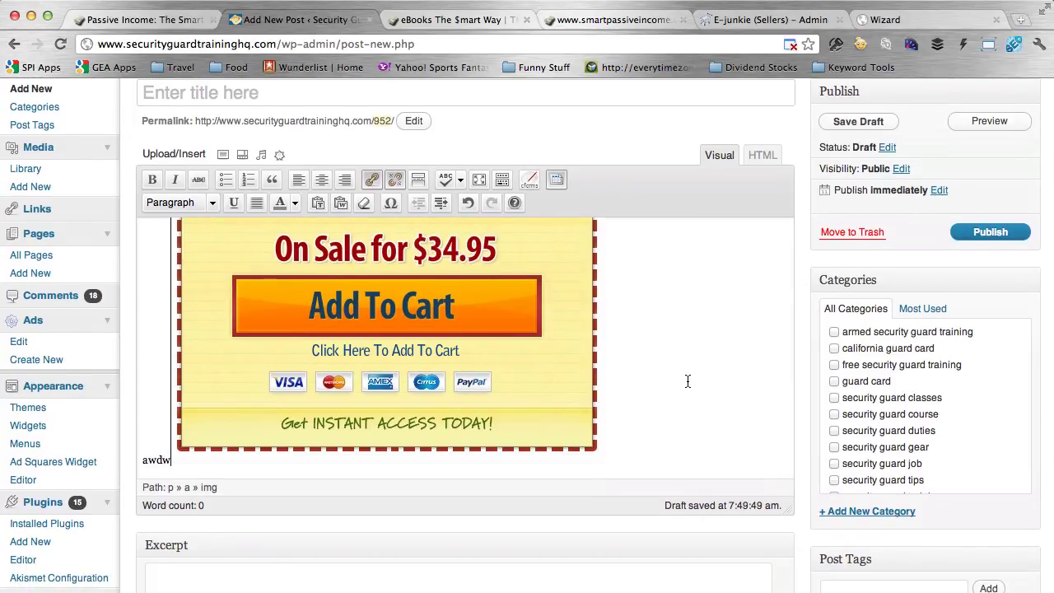
click(889, 19)
scroll(828, 243, up, 4)
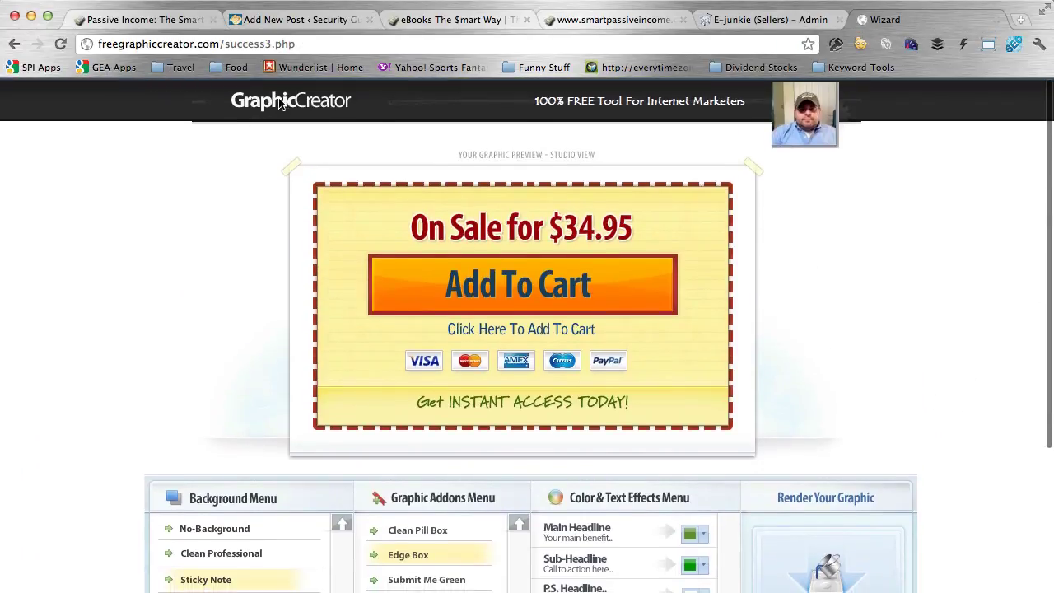
- Strip /success3.php from the address to load the Free Graphic Creator home page
drag(220, 43, 394, 50)
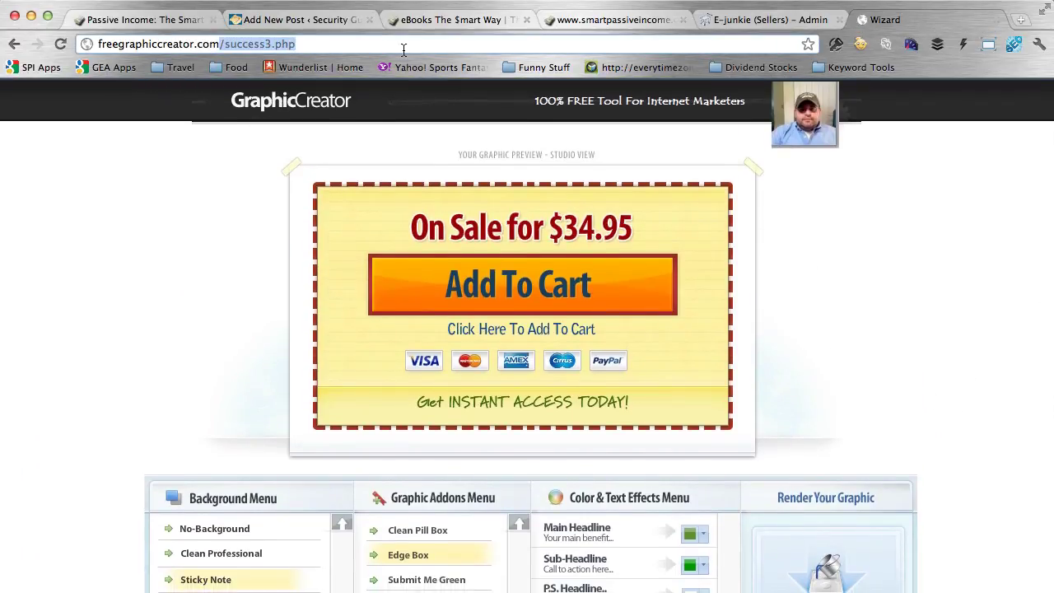
key(BackSpace)
key(Return)
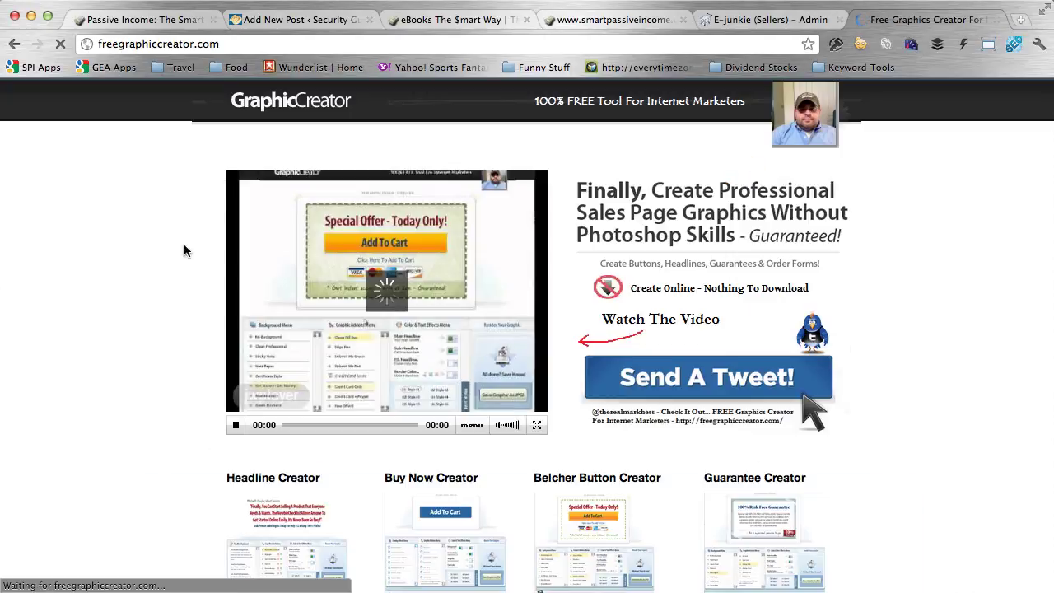
- Launch the headline wizard, then return to the WordPress Add New Post page
scroll(184, 431, down, 4)
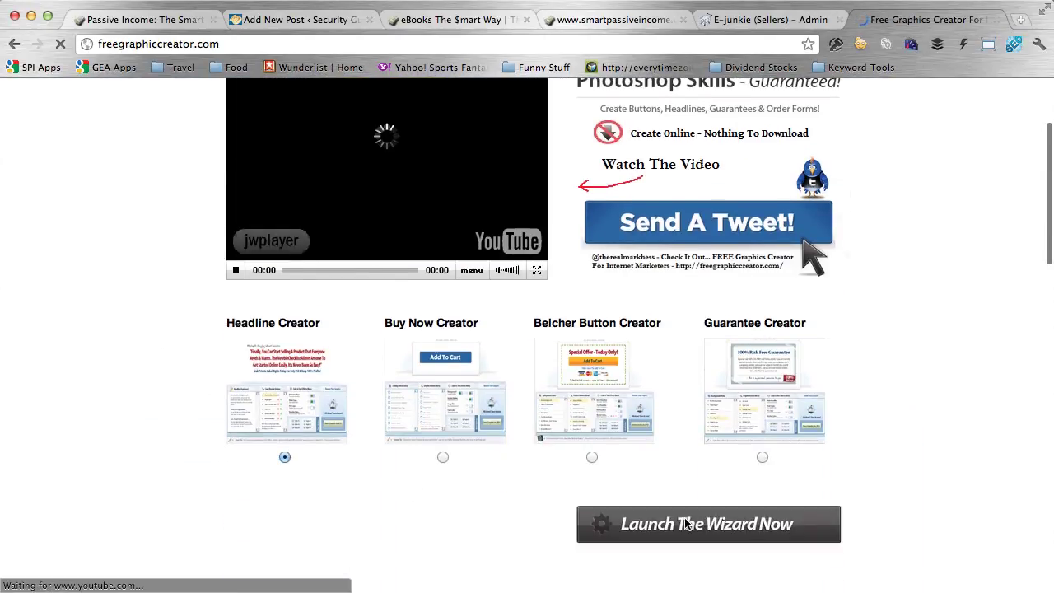
click(686, 524)
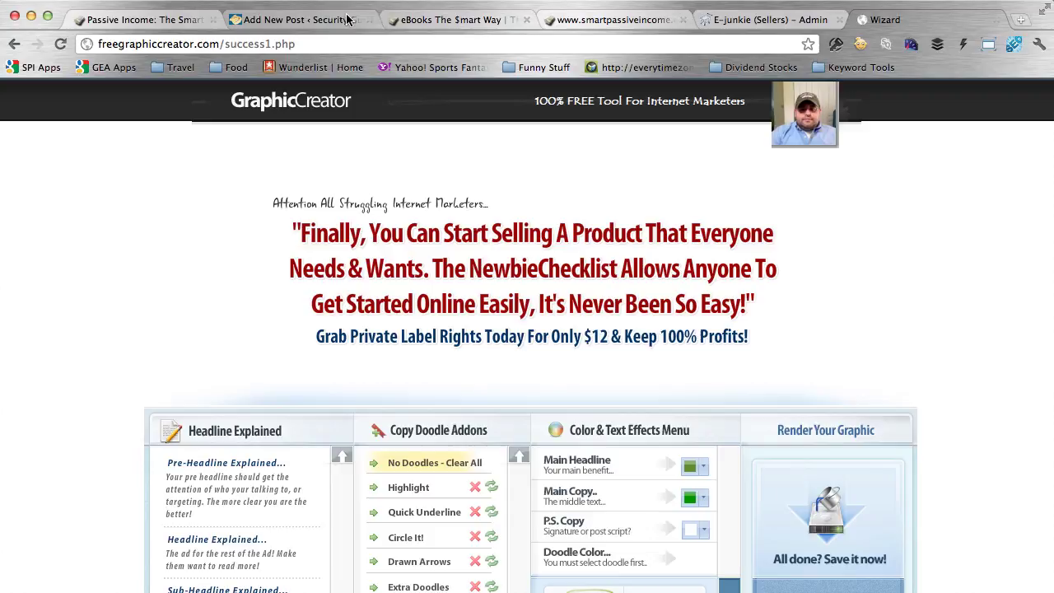
click(322, 24)
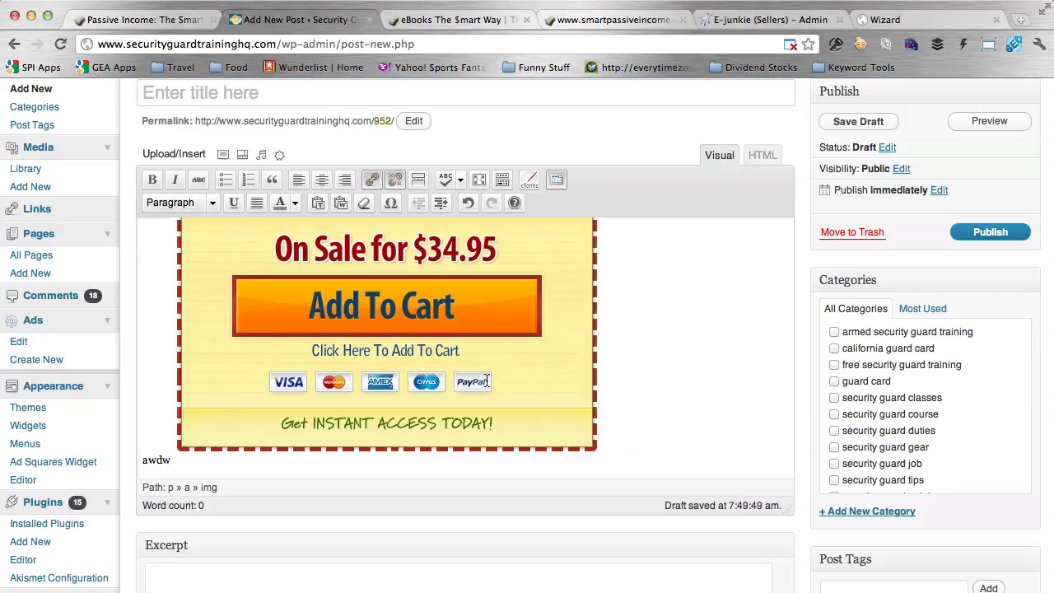
scroll(677, 375, up, 1)
scroll(677, 374, up, 1)
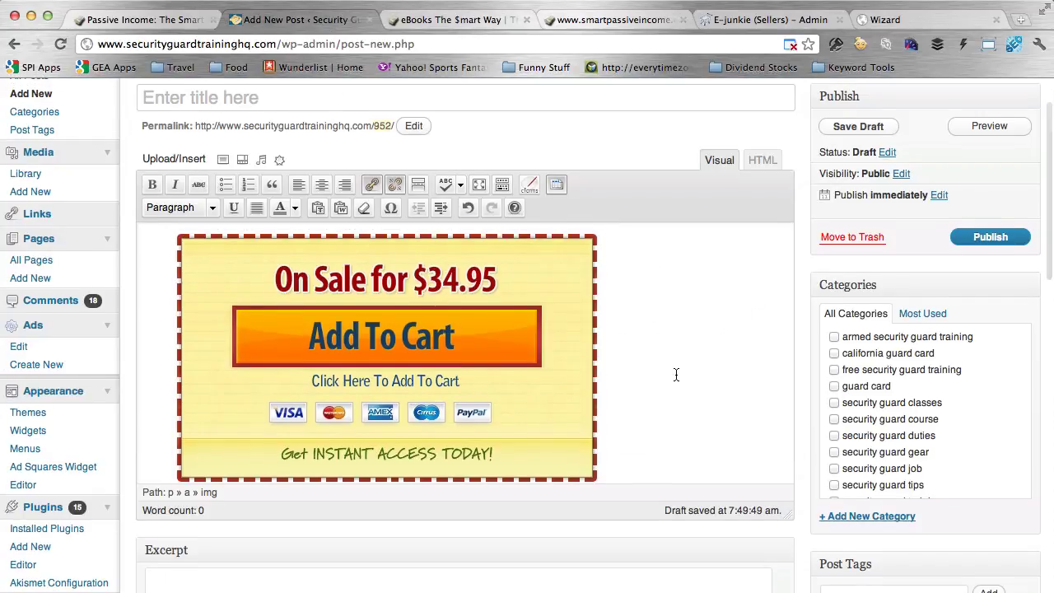